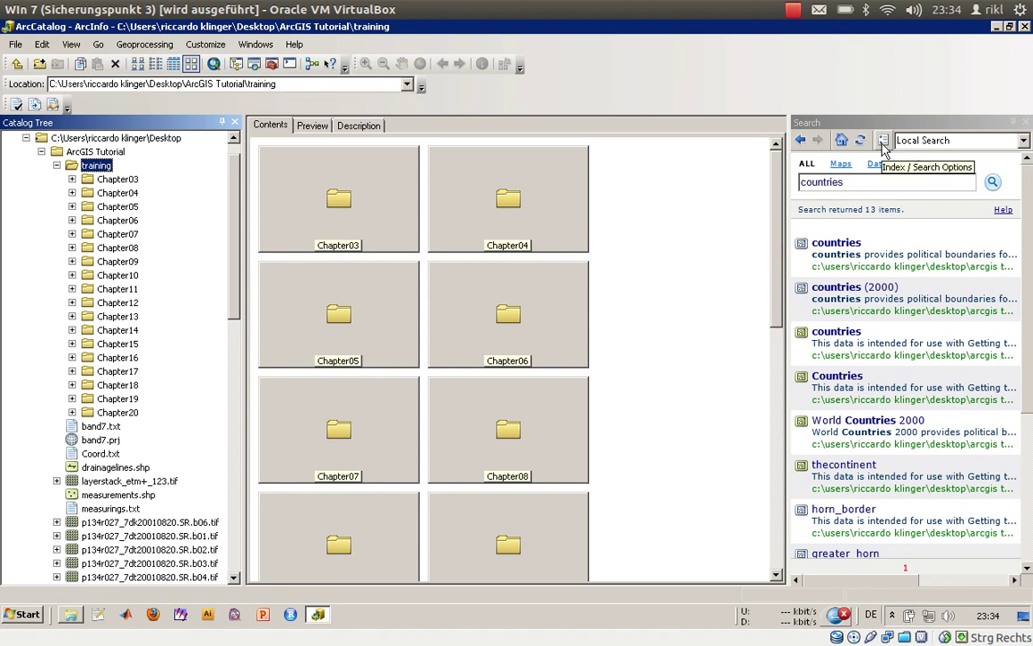
- Bring focus to the Search window listing the 13 'countries' results
{"action": "left_click", "coordinate": [956, 126]}
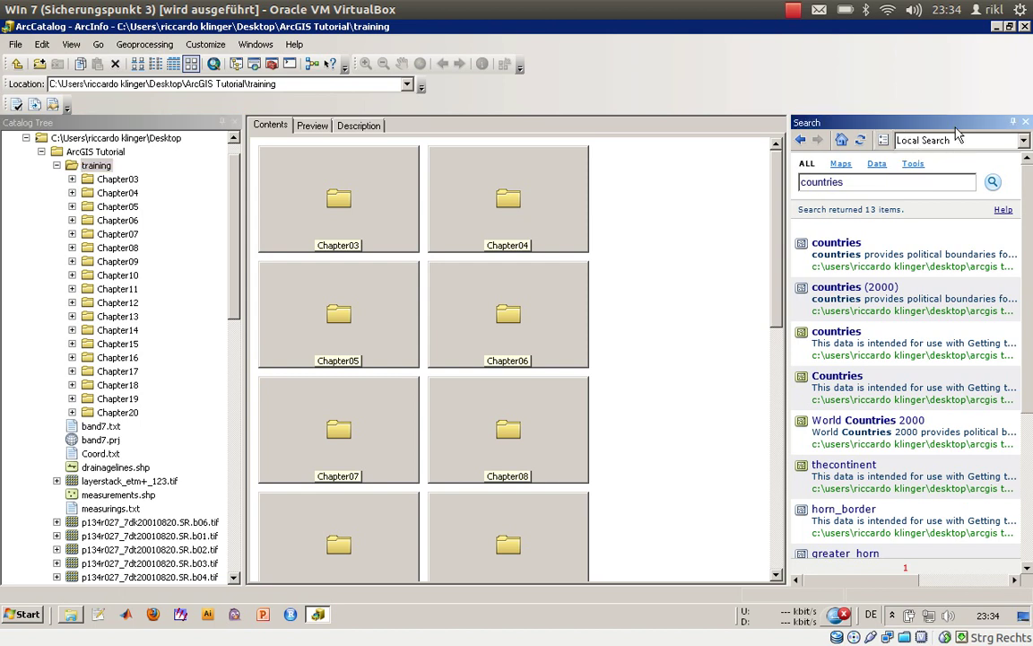
- Review the index options: training folder registered, new items indexed every 60 minutes
{"action": "left_click", "coordinate": [881, 141]}
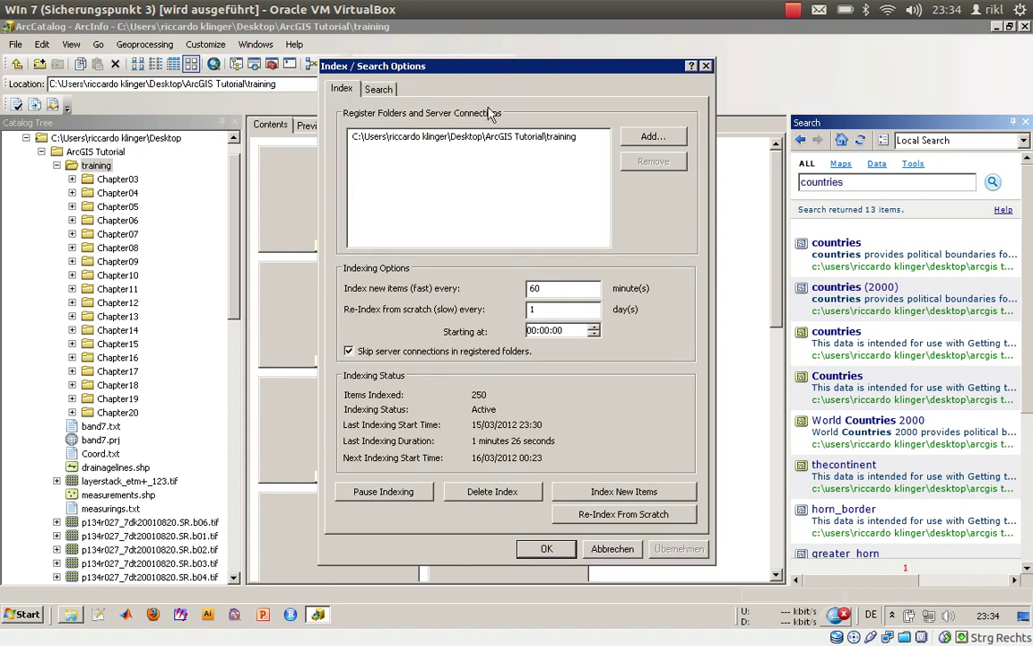
{"action": "left_click", "coordinate": [653, 136]}
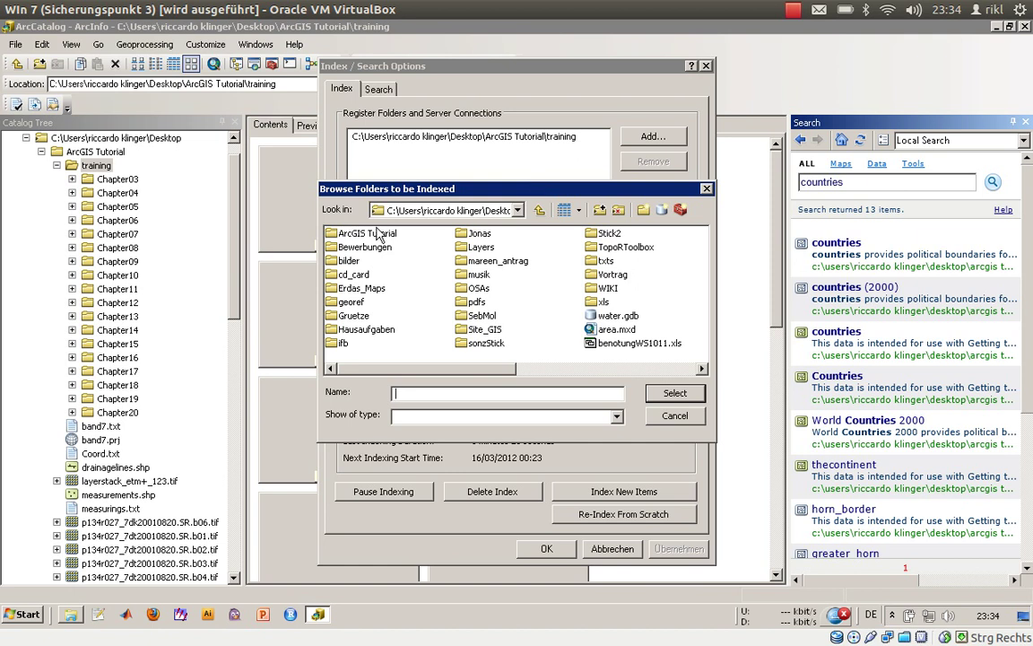
{"action": "left_click", "coordinate": [664, 418]}
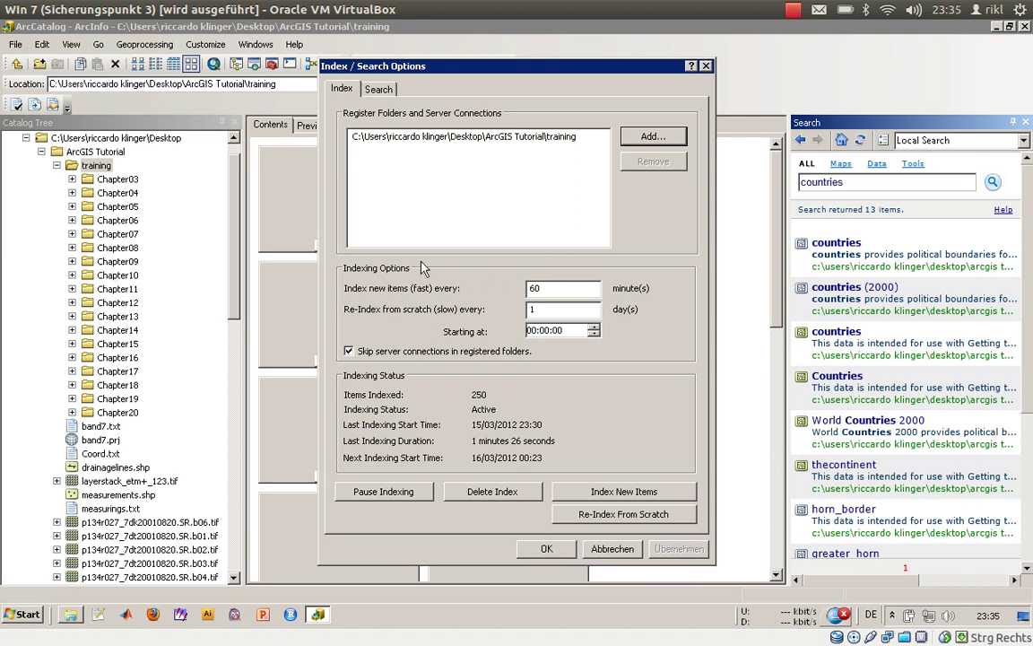
{"action": "left_click", "coordinate": [545, 288]}
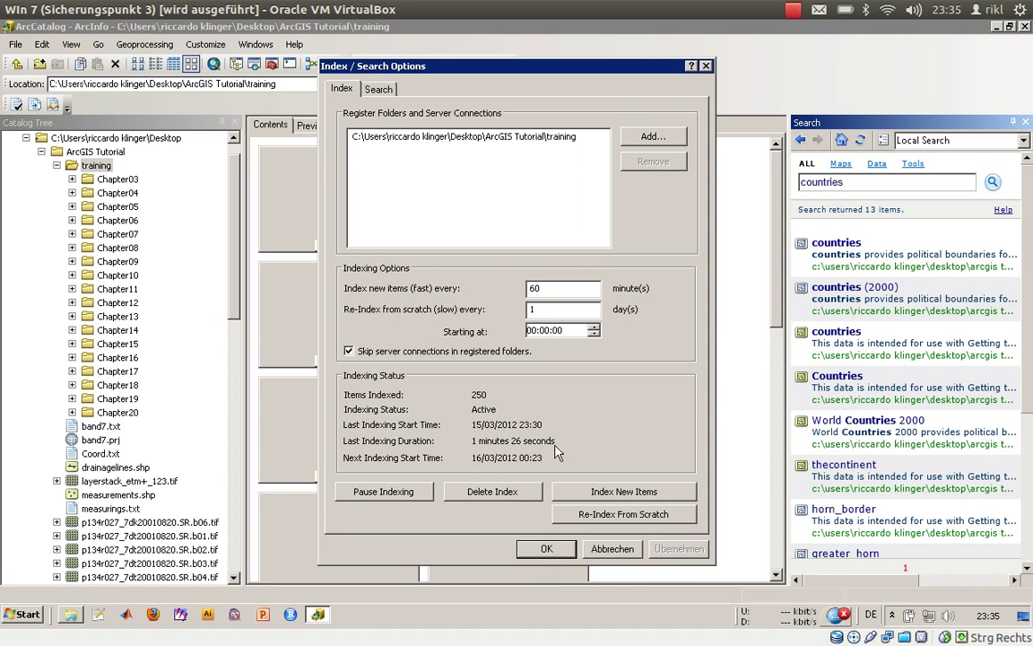
- Accept the index options, clear the search box, and restrict results to Data
{"action": "left_click", "coordinate": [545, 550]}
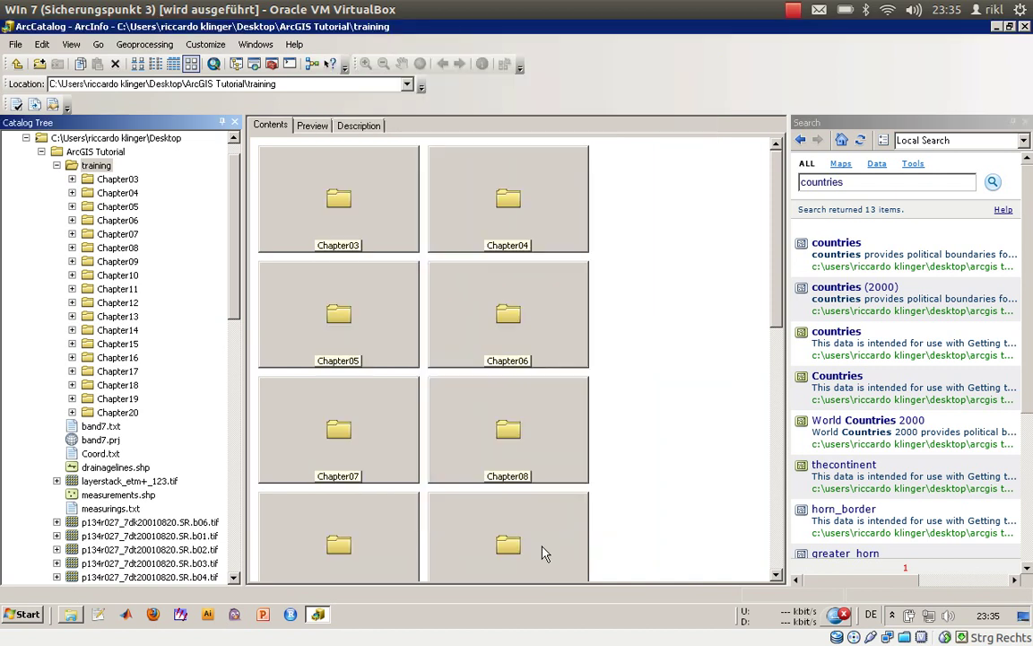
{"action": "left_click", "coordinate": [854, 183]}
{"action": "key", "text": "BackSpace"}
{"action": "key", "text": "BackSpace"}
{"action": "key", "text": "BackSpace"}
{"action": "key", "text": "BackSpace"}
{"action": "key", "text": "BackSpace"}
{"action": "key", "text": "BackSpace"}
{"action": "key", "text": "BackSpace"}
{"action": "key", "text": "BackSpace"}
{"action": "key", "text": "BackSpace"}
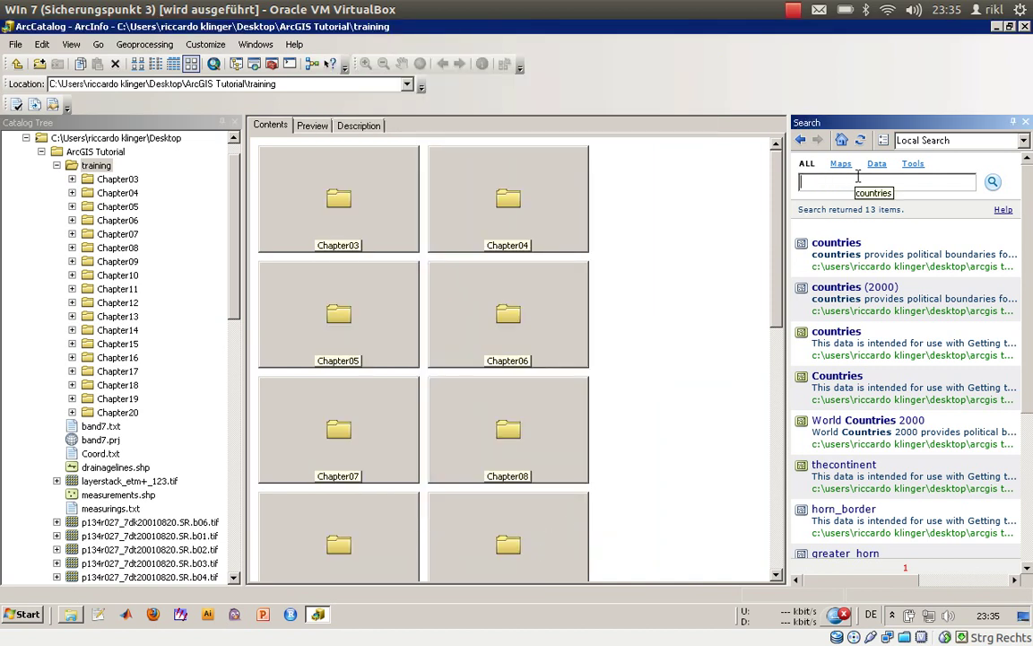
{"action": "left_click", "coordinate": [840, 163]}
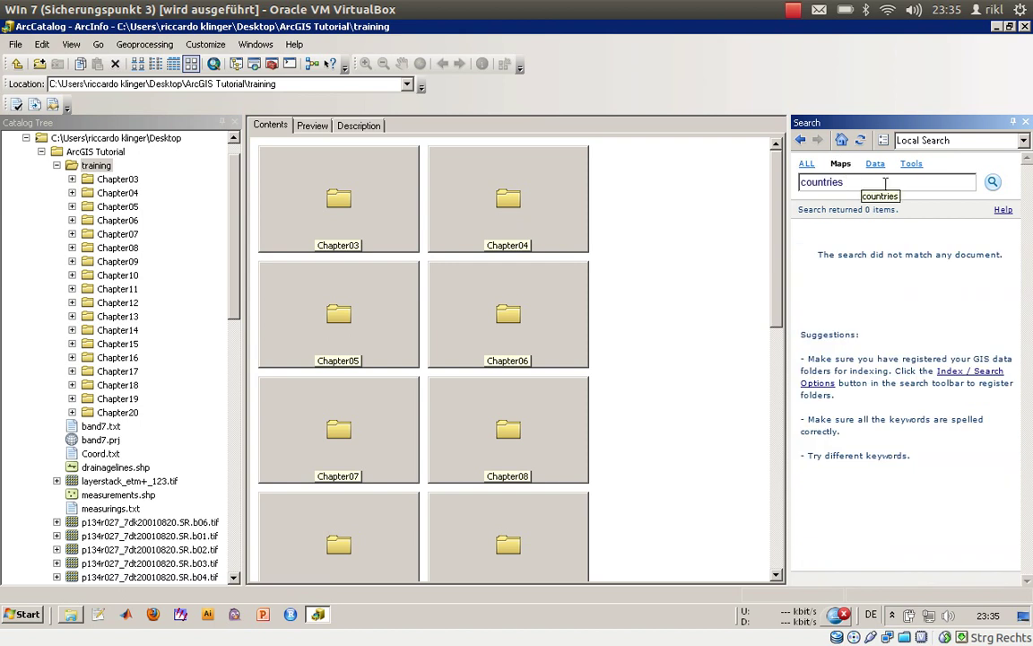
{"action": "left_click", "coordinate": [874, 163]}
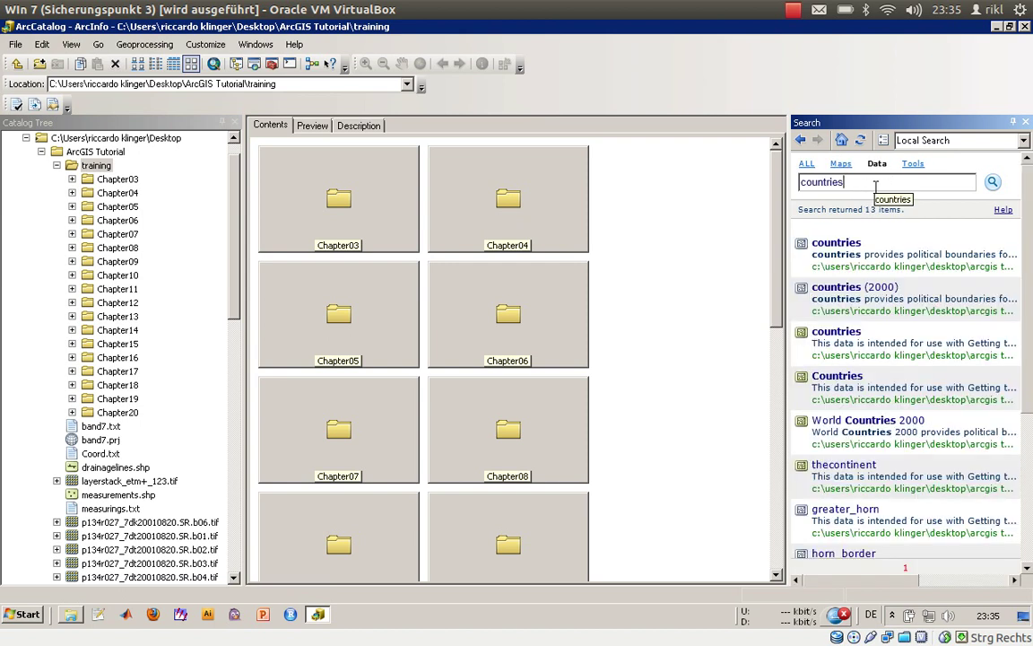
- Preview the Chapter03 and Chapter04 countries layers, then clear the search term
{"action": "left_click", "coordinate": [837, 242]}
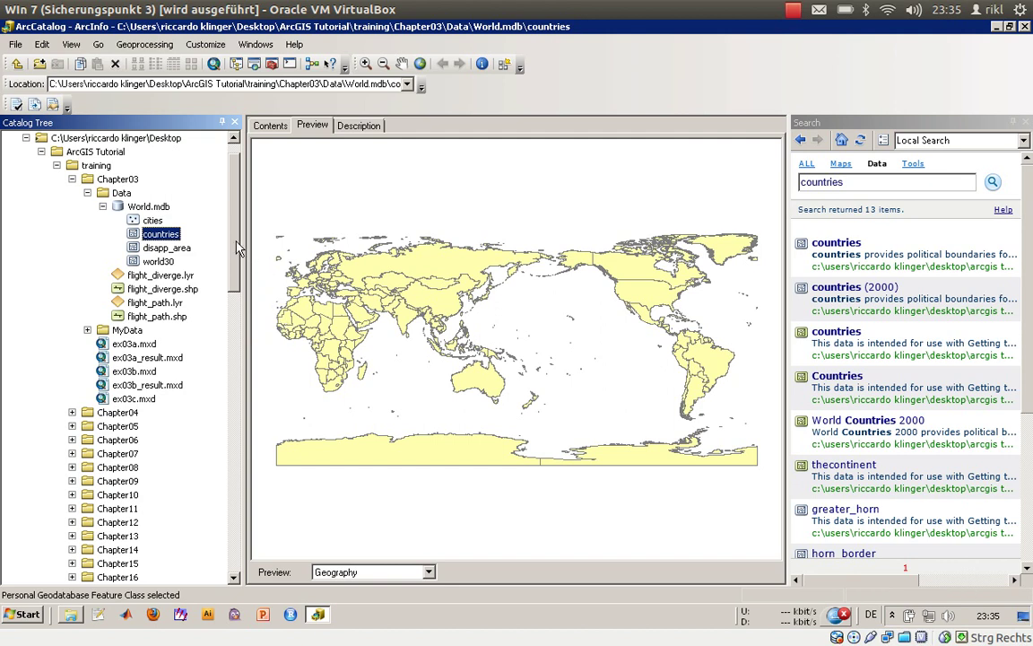
{"action": "left_click", "coordinate": [858, 299]}
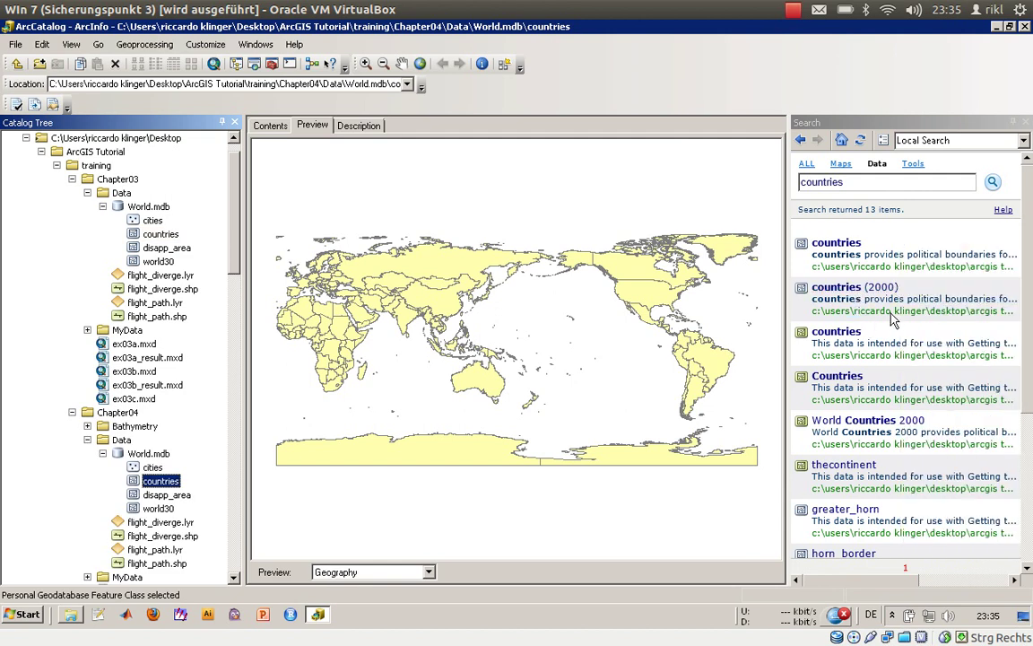
{"action": "left_click", "coordinate": [889, 185]}
{"action": "key", "text": "BackSpace"}
{"action": "key", "text": "BackSpace"}
{"action": "key", "text": "BackSpace"}
{"action": "key", "text": "BackSpace"}
{"action": "key", "text": "BackSpace"}
{"action": "key", "text": "BackSpace"}
{"action": "key", "text": "BackSpace"}
{"action": "key", "text": "BackSpace"}
{"action": "key", "text": "BackSpace"}
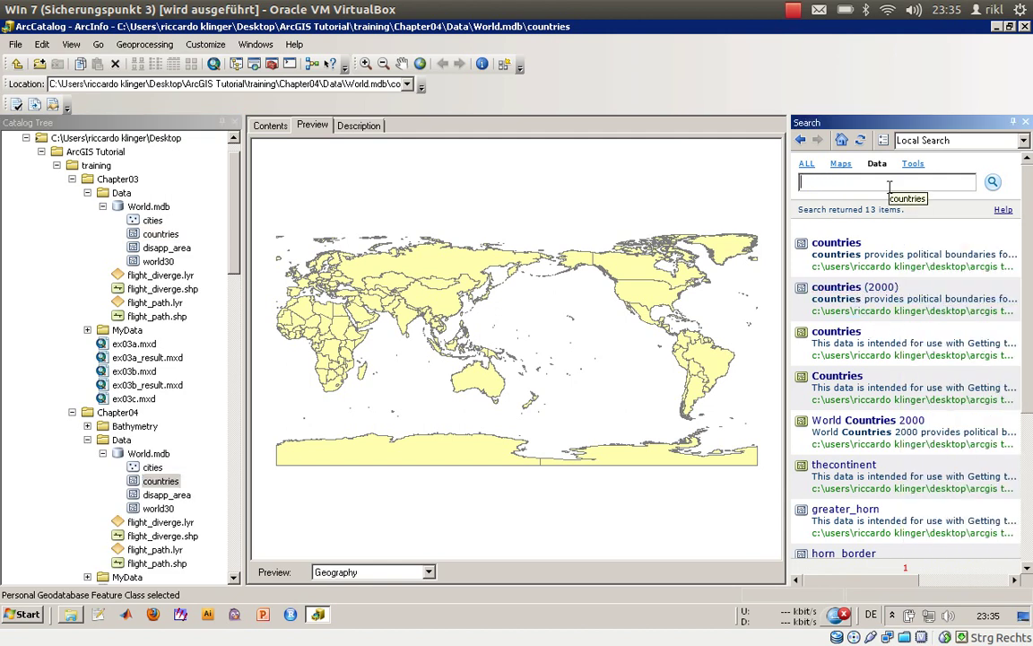
- Search for 'earheart', then select the misspelled term to replace it
{"action": "type", "text": "earheart"}
{"action": "key", "text": "Return"}
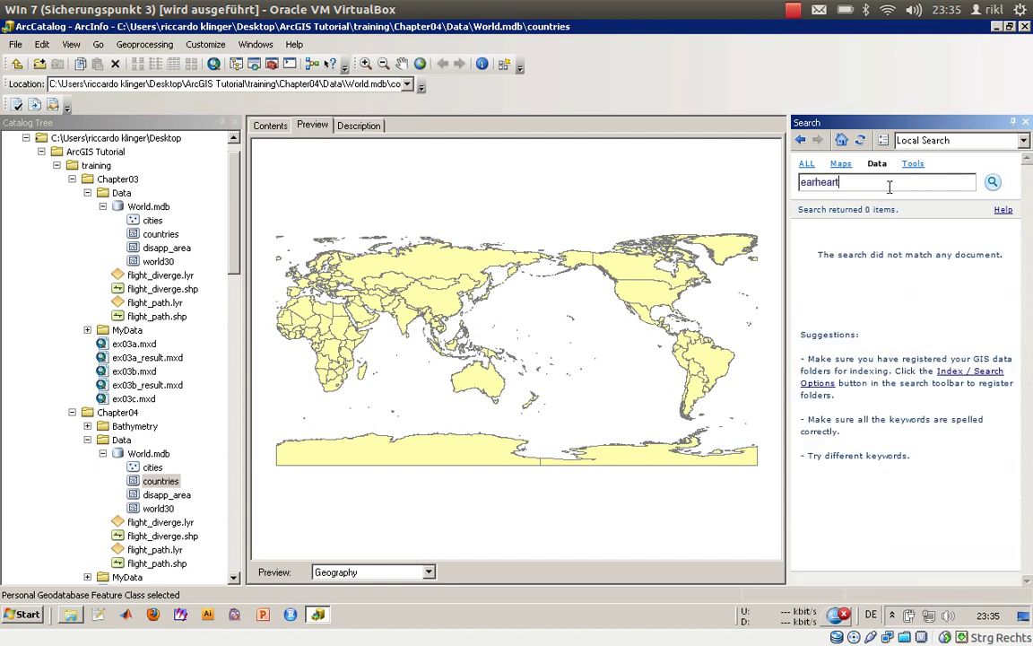
{"action": "left_click", "coordinate": [810, 182]}
{"action": "key", "text": "BackSpace"}
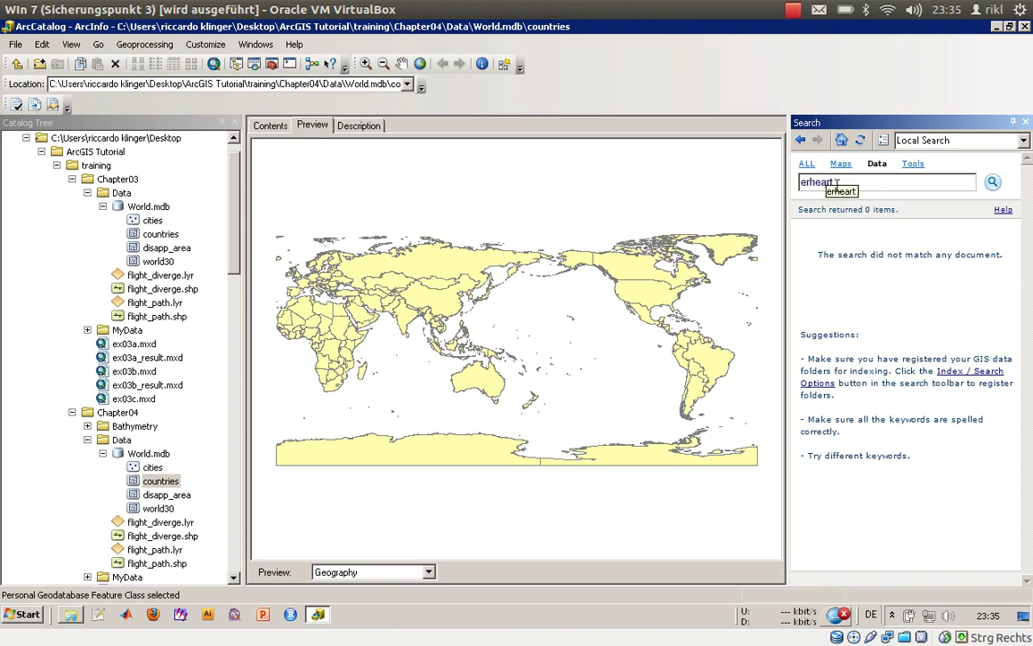
{"action": "double_click", "coordinate": [822, 182]}
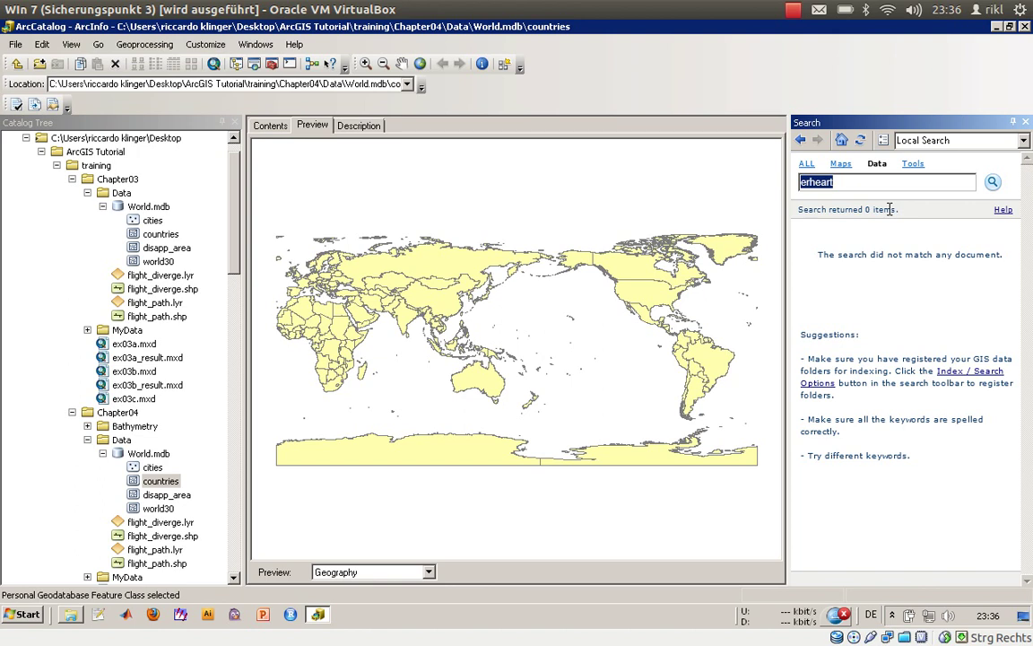
- Search for 'flight' and preview the Chapter04 flight_path shapefile
{"action": "type", "text": "flight"}
{"action": "key", "text": "Return"}
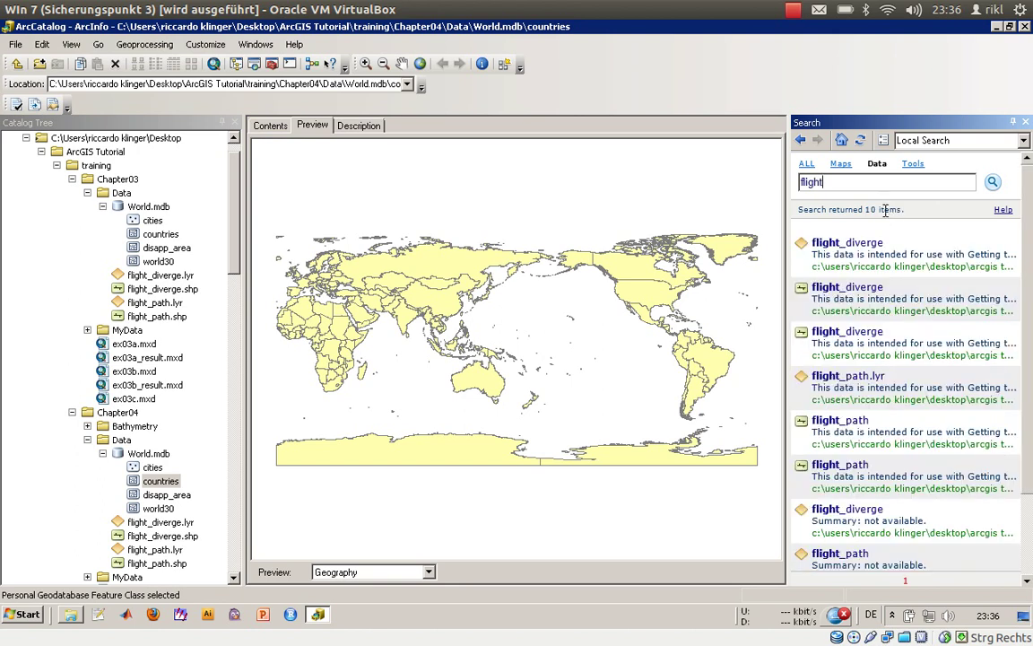
{"action": "mouse_move", "coordinate": [867, 357]}
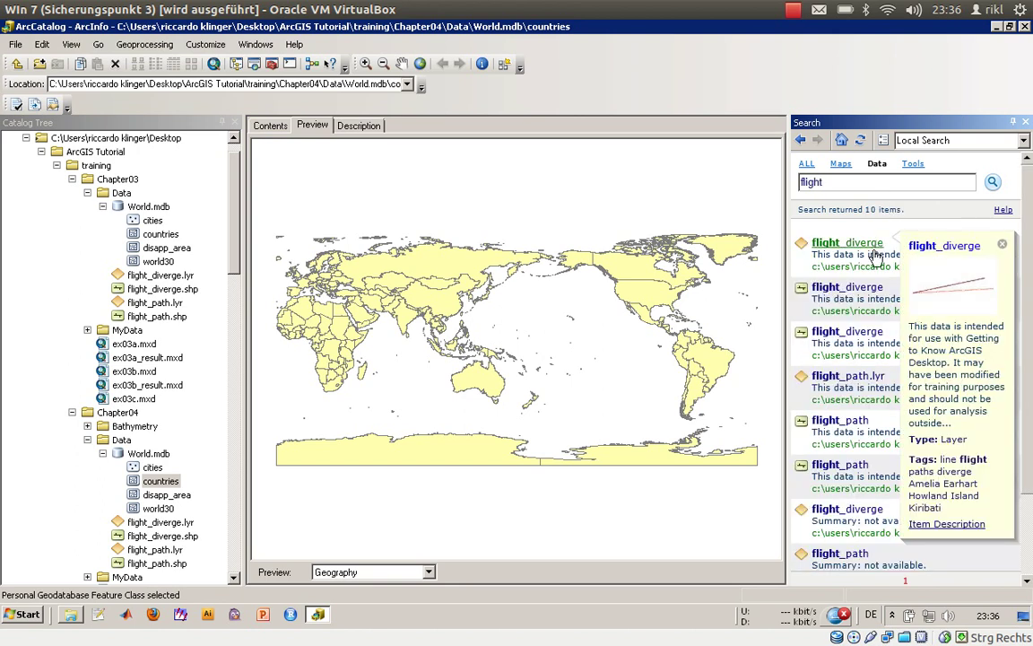
{"action": "left_click", "coordinate": [832, 466]}
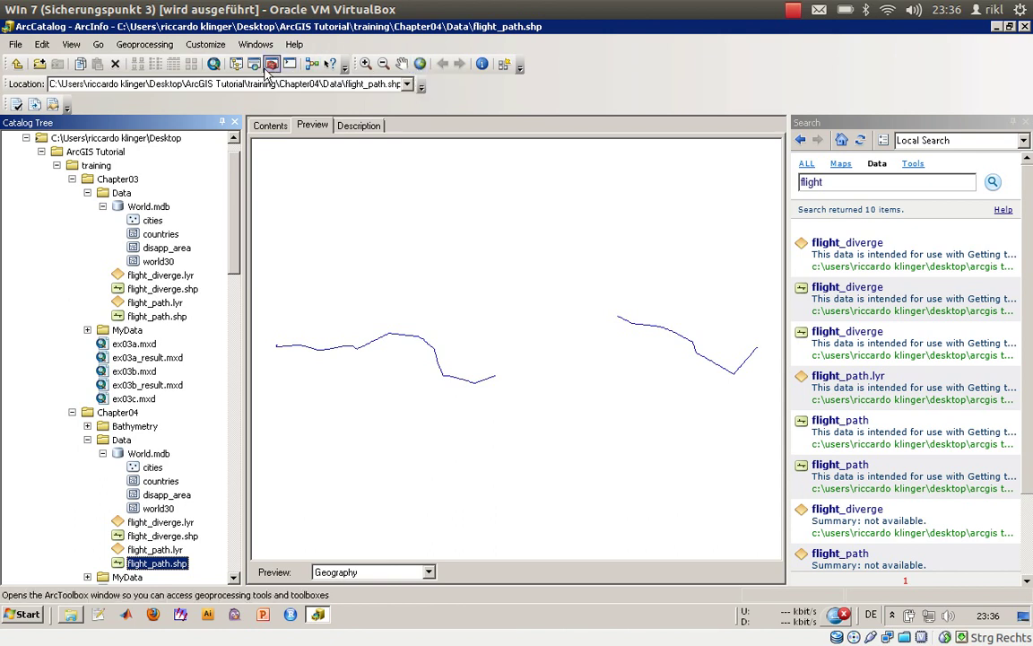
- Launch ArcMap and open ex04c.mxd from the training Chapter04 folder
{"action": "left_click", "coordinate": [212, 64]}
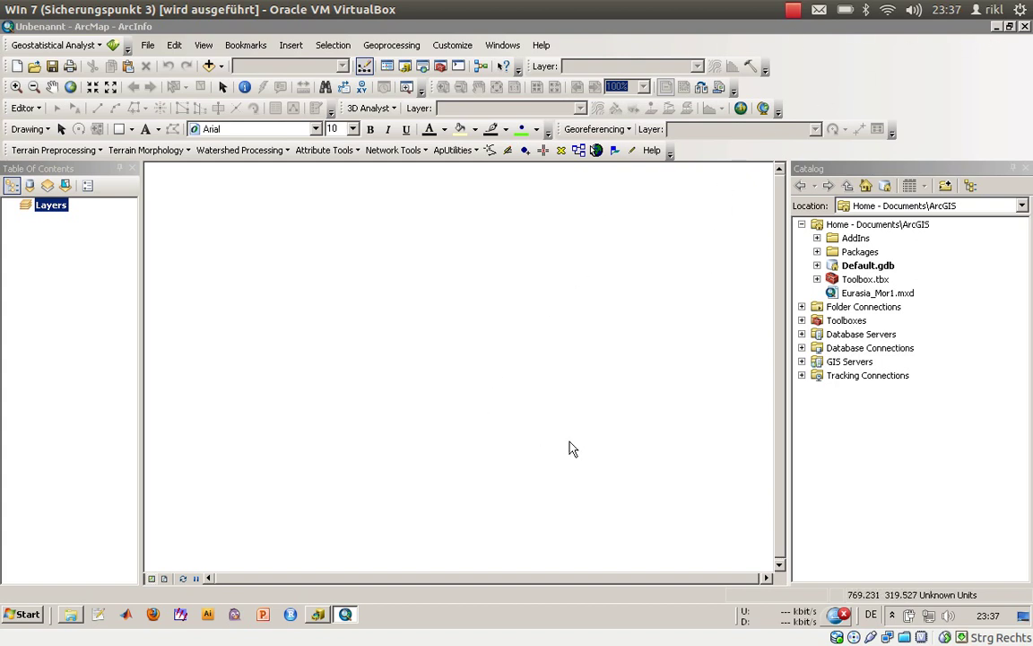
{"action": "left_click", "coordinate": [177, 33]}
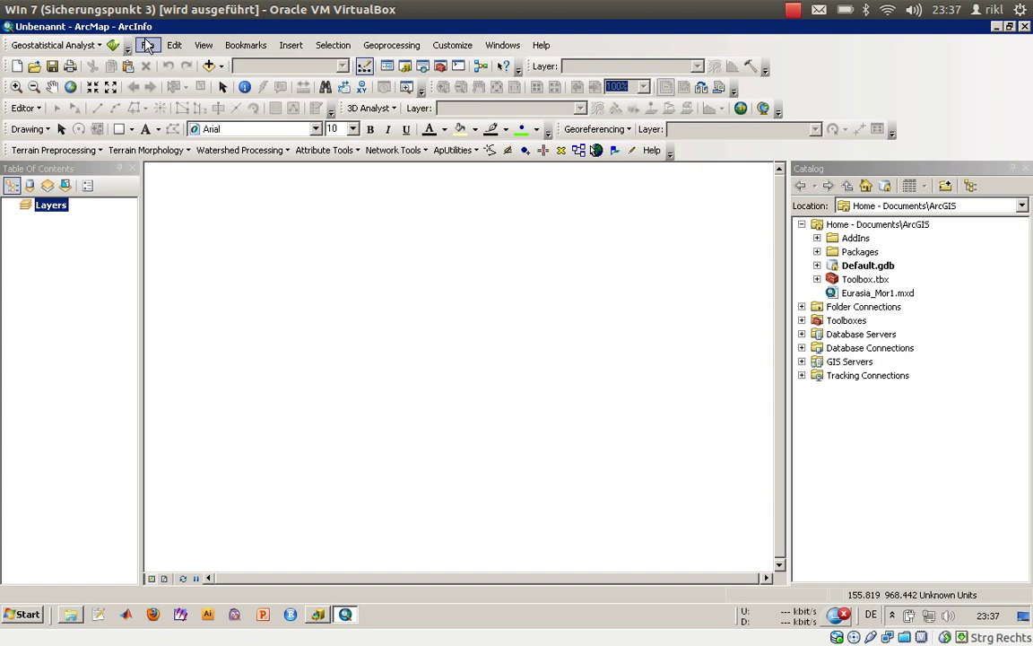
{"action": "left_click", "coordinate": [148, 46]}
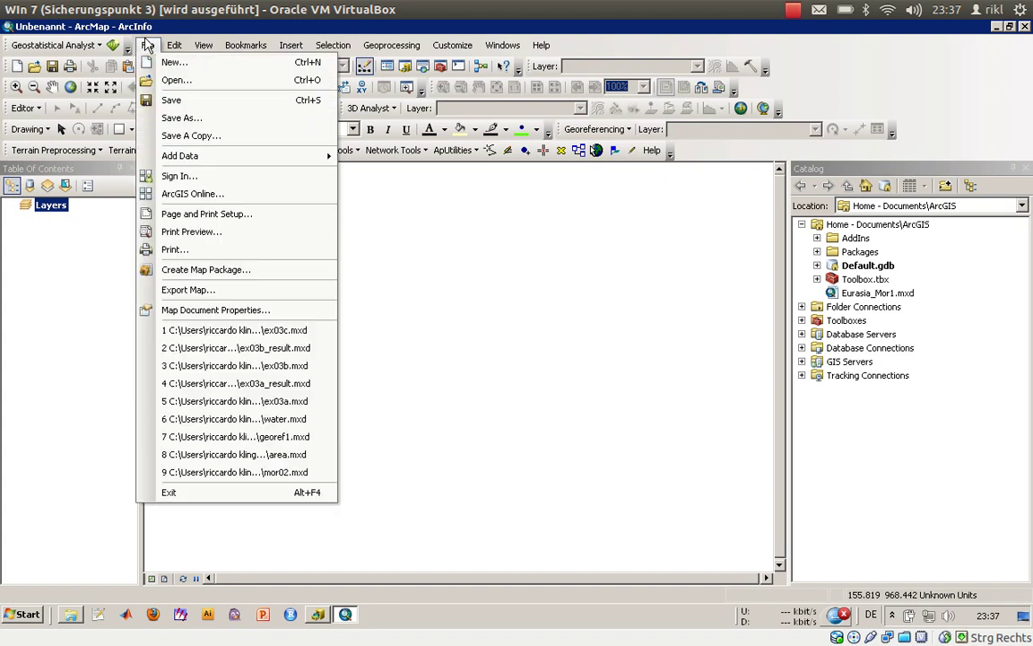
{"action": "left_click", "coordinate": [173, 80]}
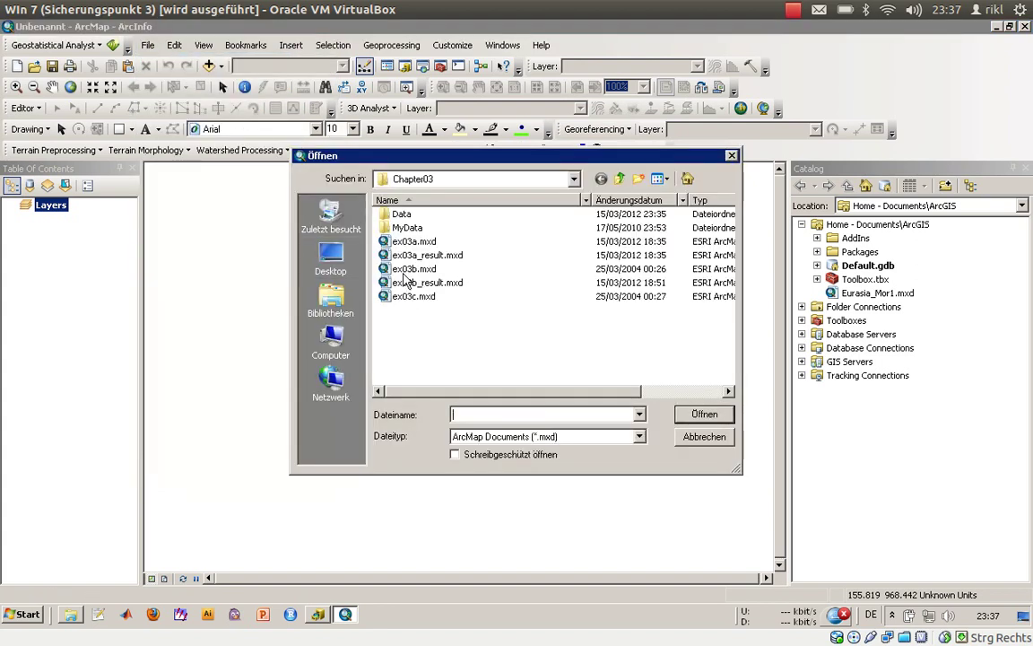
{"action": "left_click", "coordinate": [619, 179]}
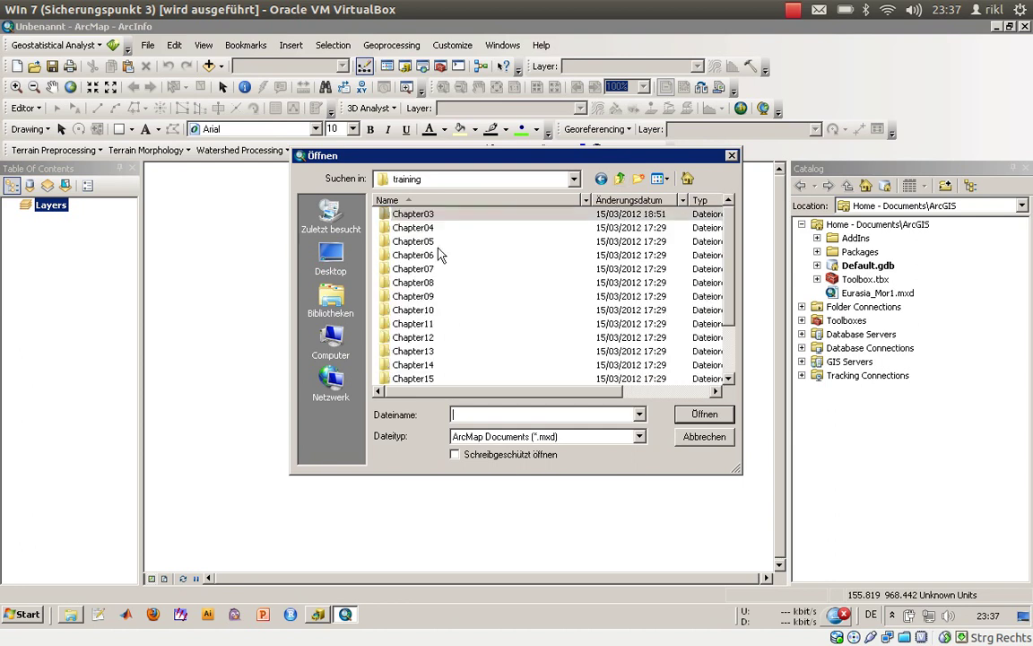
{"action": "double_click", "coordinate": [405, 228]}
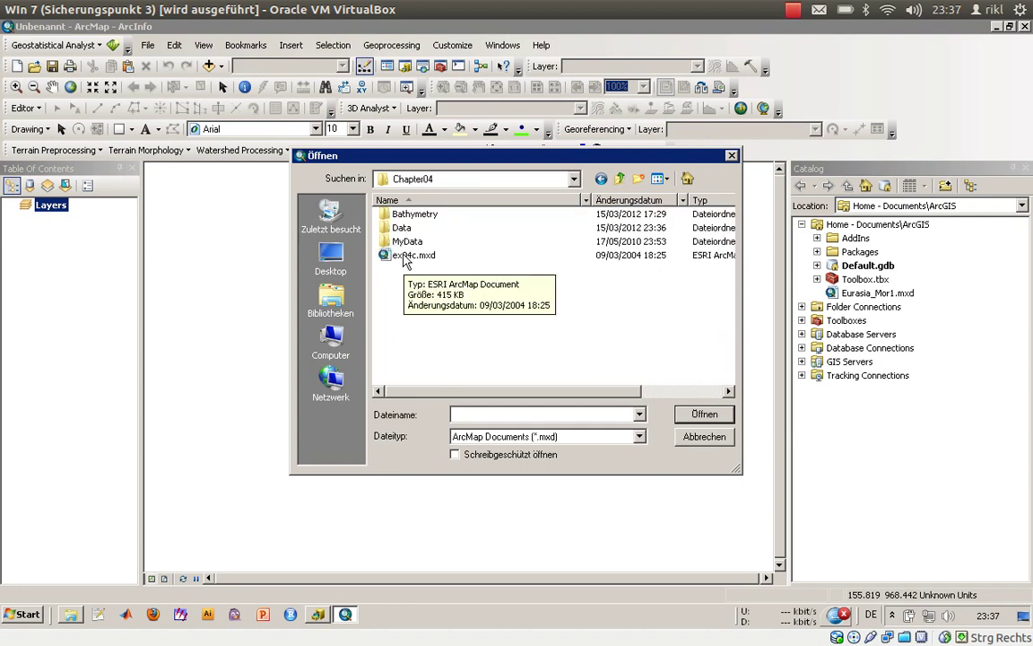
{"action": "left_click", "coordinate": [412, 255]}
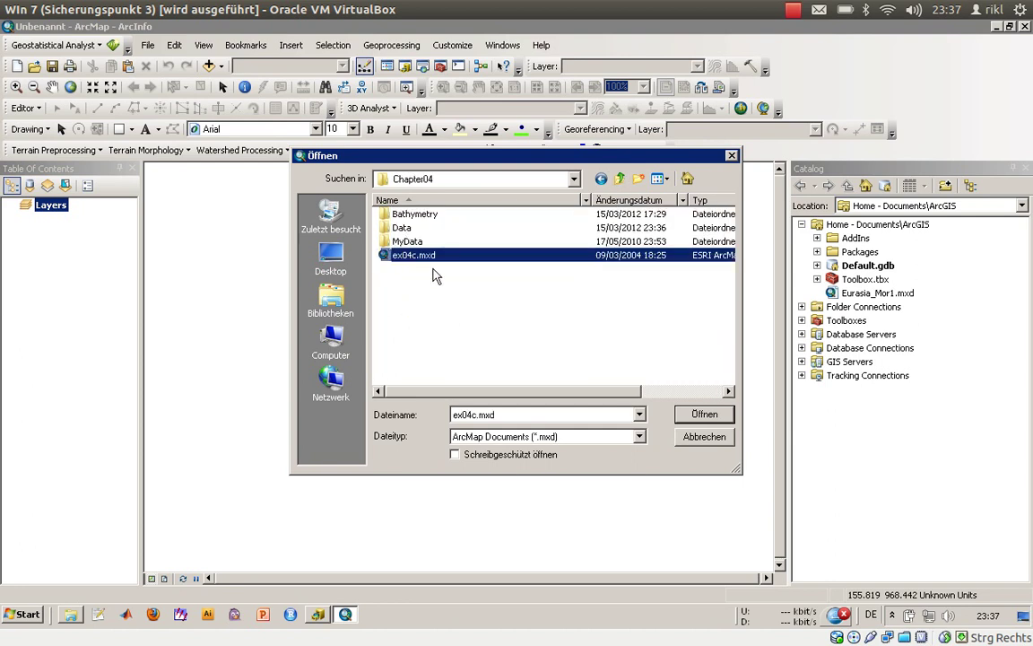
{"action": "left_click", "coordinate": [704, 414]}
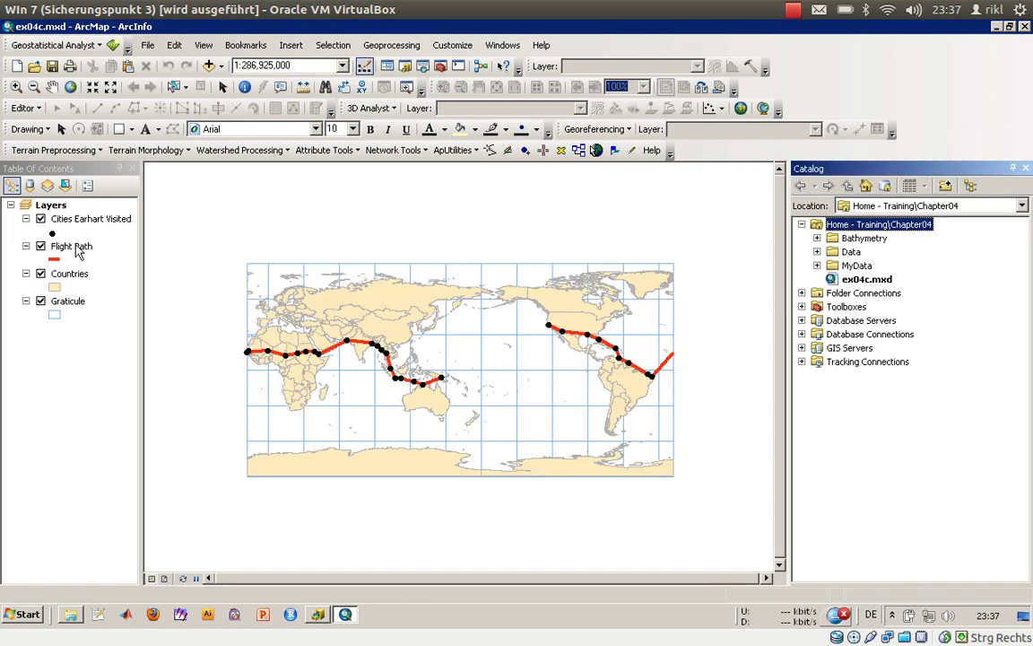
- Select the Flight Path and Graticule layers, then restore the ArcMap window and move it aside
{"action": "left_click", "coordinate": [77, 247]}
{"action": "left_click", "coordinate": [74, 303]}
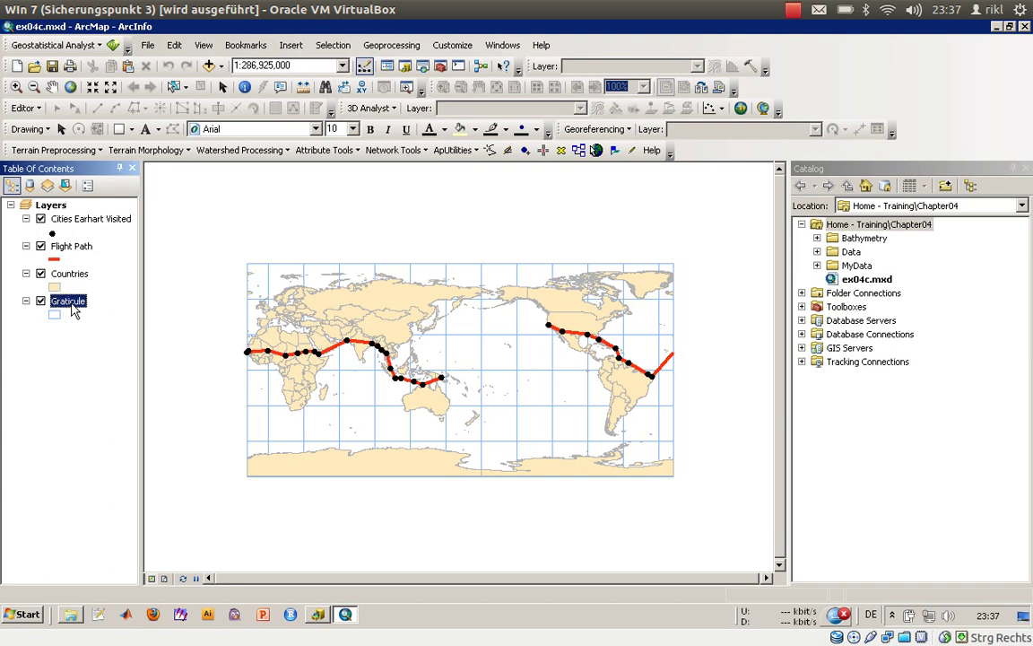
{"action": "left_click", "coordinate": [77, 356]}
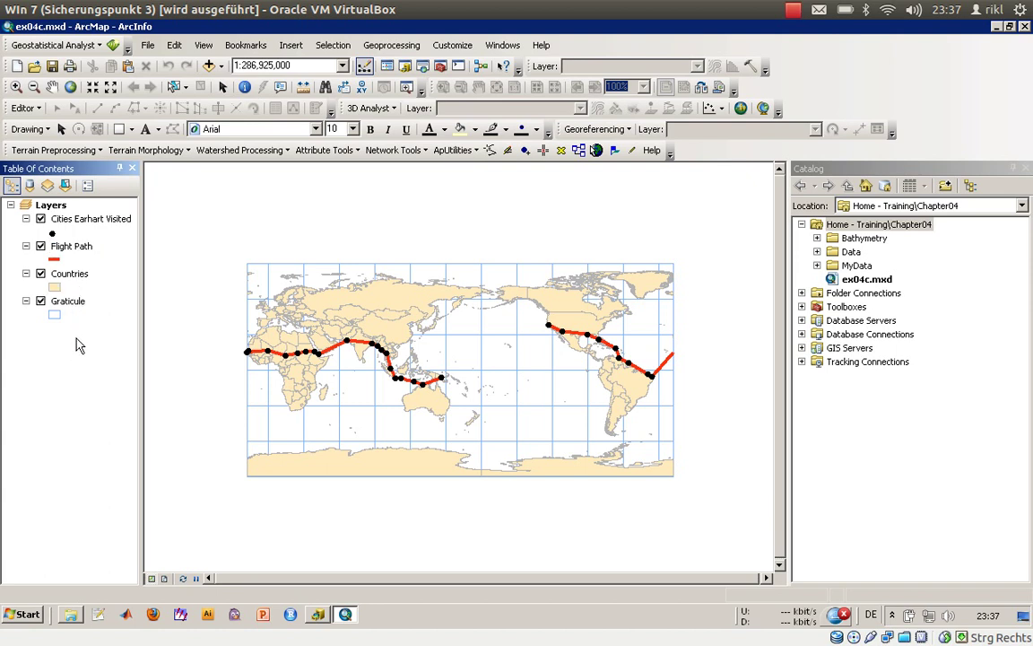
{"action": "left_click", "coordinate": [1010, 27]}
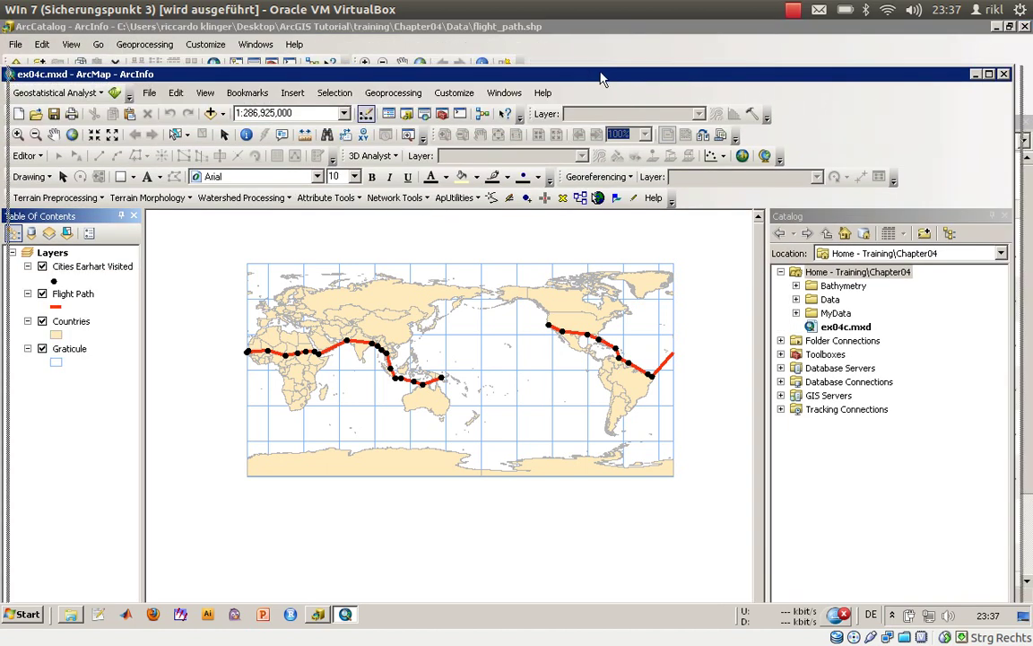
{"action": "left_click_drag", "start_coordinate": [632, 74], "coordinate": [751, 66]}
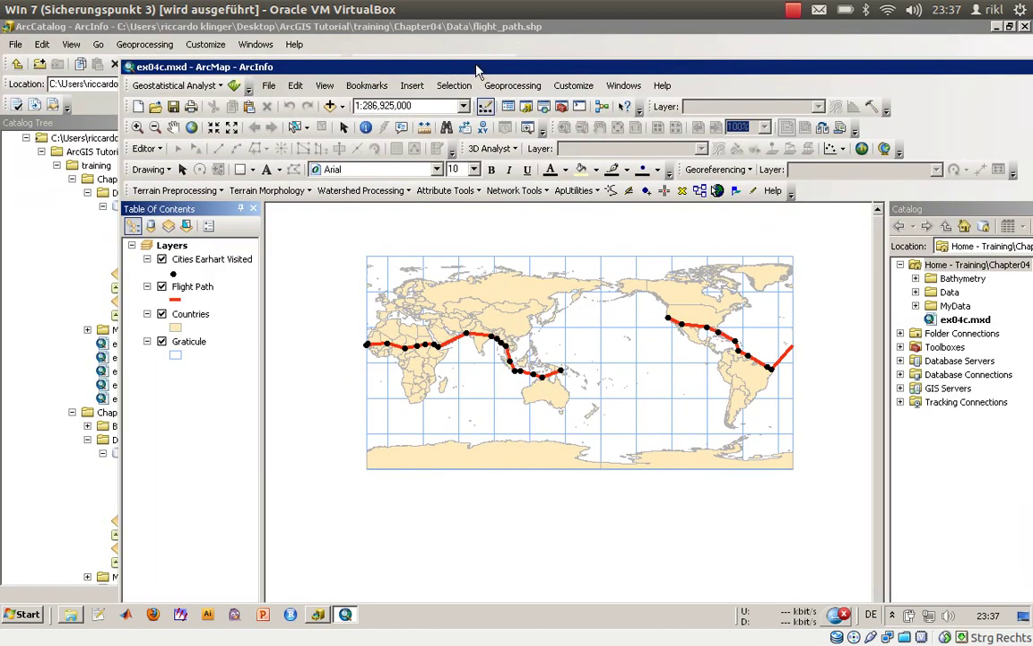
{"action": "left_click_drag", "start_coordinate": [476, 70], "coordinate": [577, 96]}
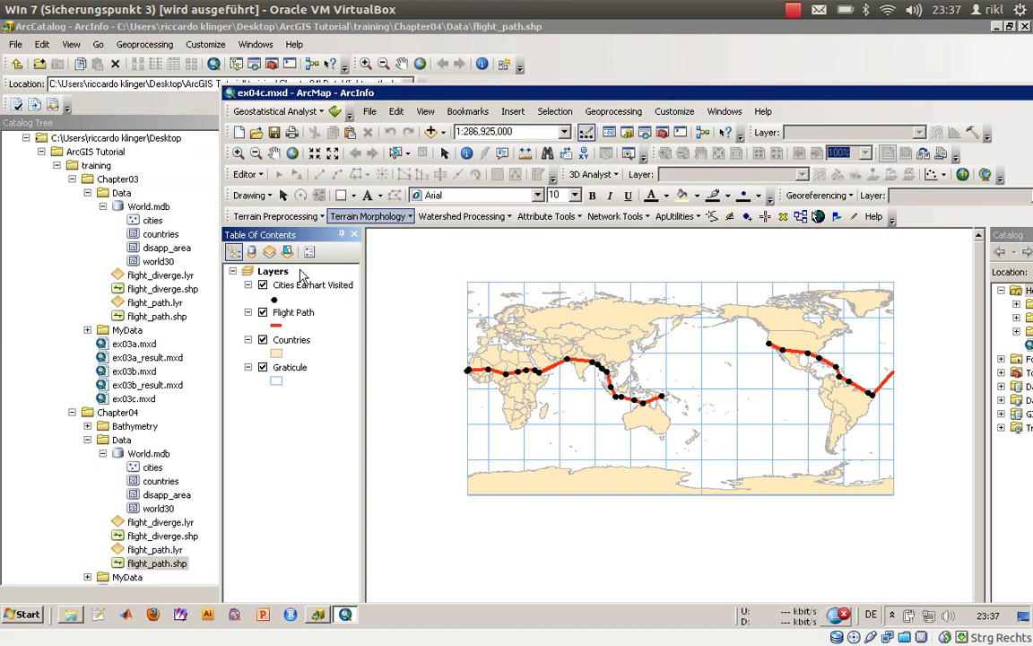
- Preview flight_diverge.shp in ArcCatalog, then bring ArcMap back to the front
{"action": "left_click", "coordinate": [171, 535]}
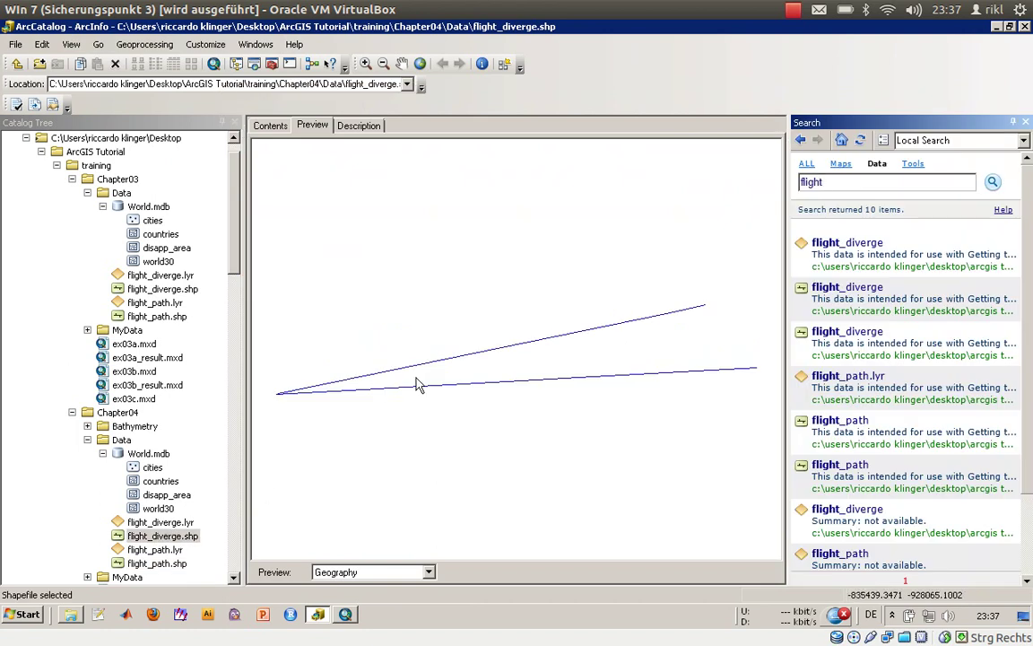
{"action": "left_click", "coordinate": [1012, 28]}
{"action": "left_click_drag", "start_coordinate": [481, 82], "coordinate": [668, 104]}
{"action": "left_click", "coordinate": [395, 87]}
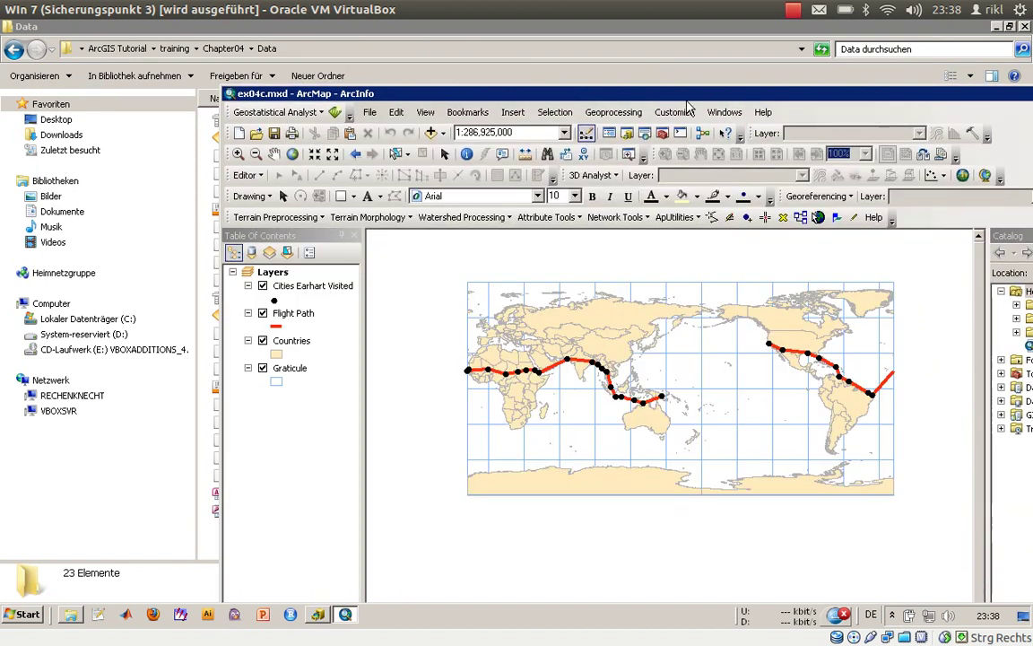
{"action": "left_click_drag", "start_coordinate": [897, 94], "coordinate": [800, 83]}
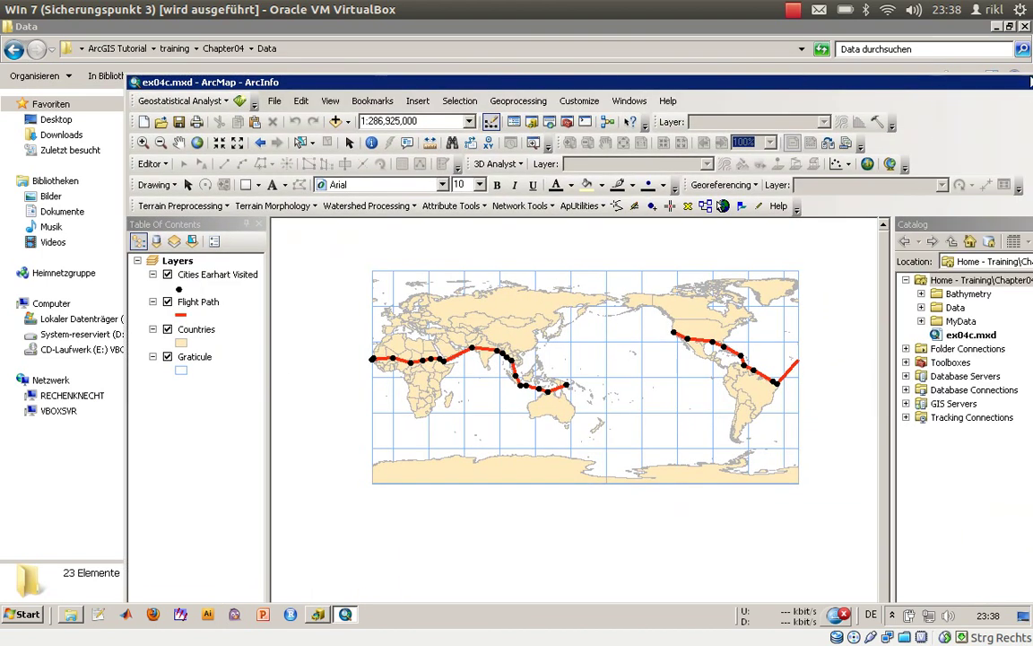
{"action": "left_click_drag", "start_coordinate": [919, 80], "coordinate": [807, 87]}
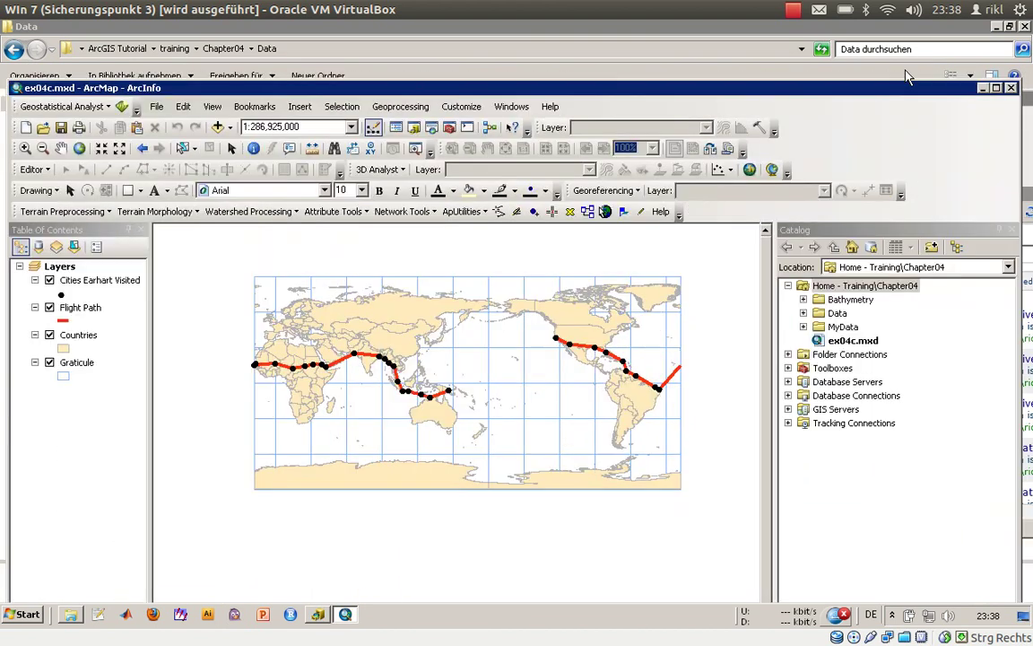
- Maximize ArcMap and add flight_diverge.shp from Chapter03 below Flight Path
{"action": "left_click", "coordinate": [995, 88]}
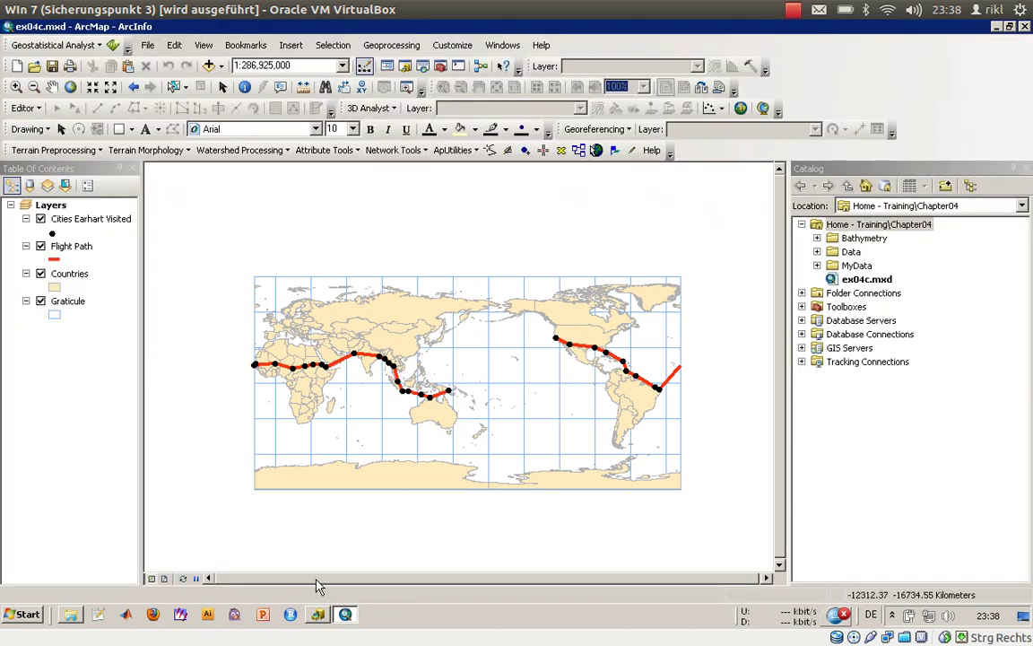
{"action": "left_click", "coordinate": [291, 614]}
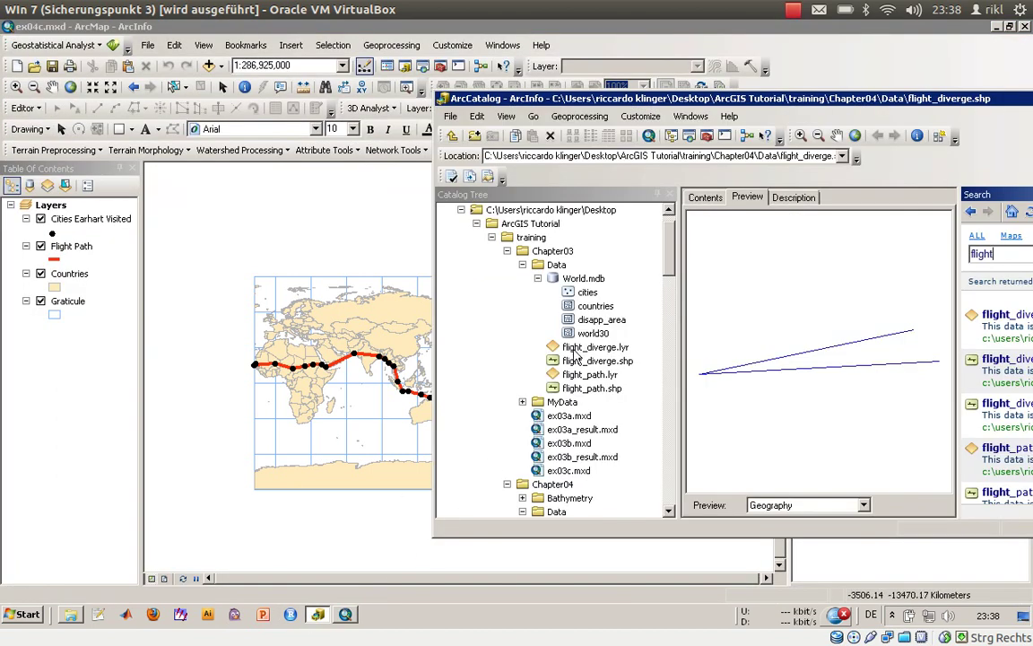
{"action": "left_click", "coordinate": [599, 362]}
{"action": "mouse_move", "coordinate": [603, 363]}
{"action": "left_mouse_down"}
{"action": "mouse_move", "coordinate": [215, 346]}
{"action": "mouse_move", "coordinate": [70, 300]}
{"action": "mouse_move", "coordinate": [55, 251]}
{"action": "left_mouse_up"}
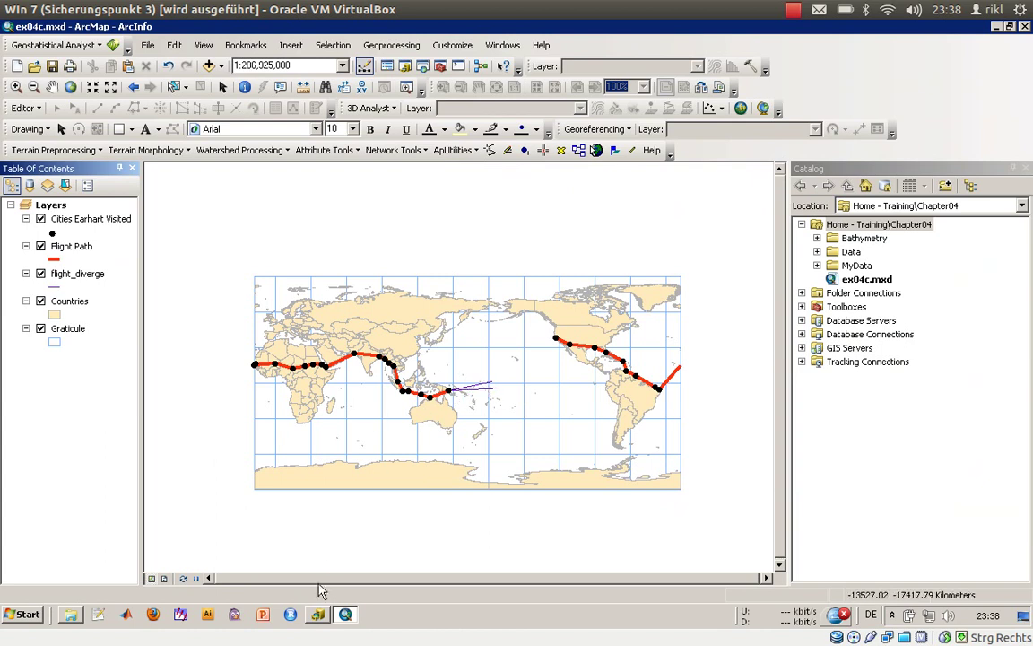
- Add the flight_diverge.lyr layer file to the map as Diverging Flight Paths
{"action": "left_click", "coordinate": [317, 615]}
{"action": "left_click", "coordinate": [591, 332]}
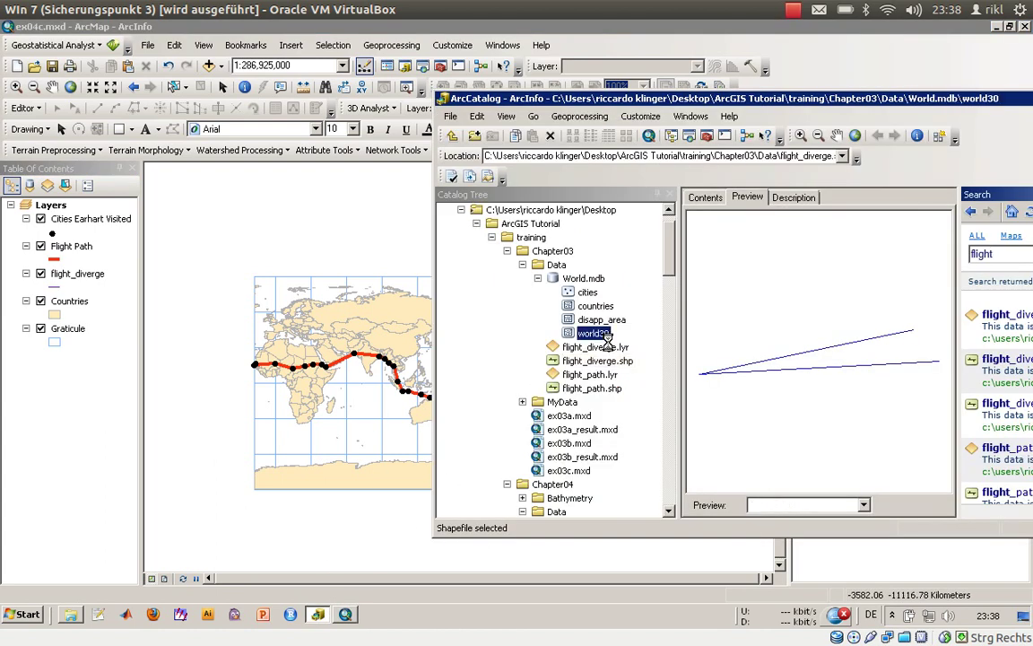
{"action": "left_click_drag", "start_coordinate": [594, 347], "coordinate": [70, 262]}
{"action": "left_click", "coordinate": [57, 549]}
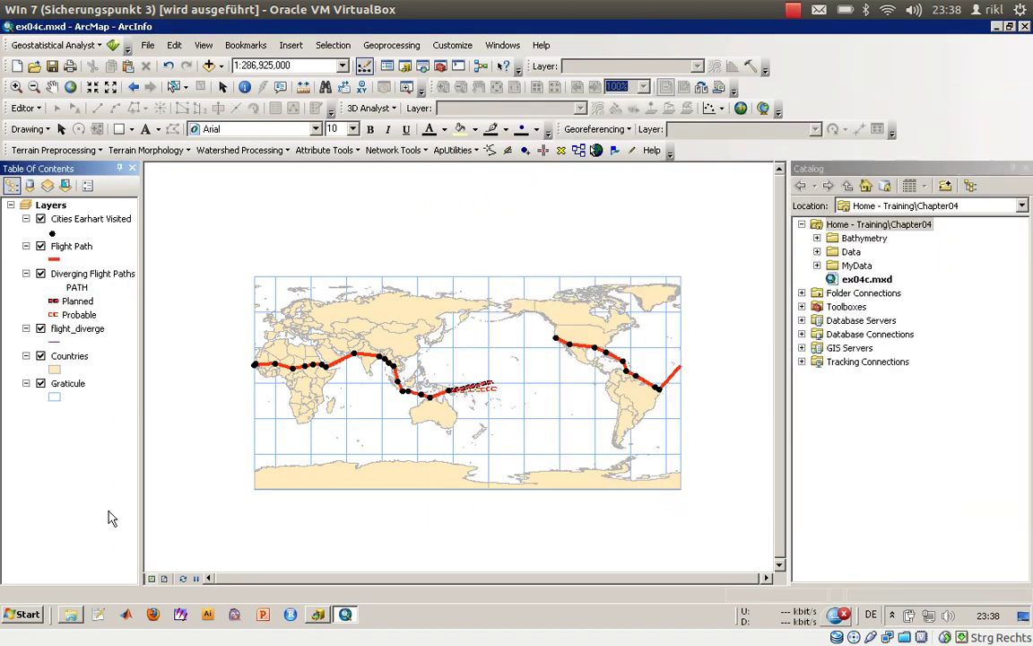
- Remove the flight_diverge layer and review the Diverging Flight Paths attribute table
{"action": "right_click", "coordinate": [83, 330]}
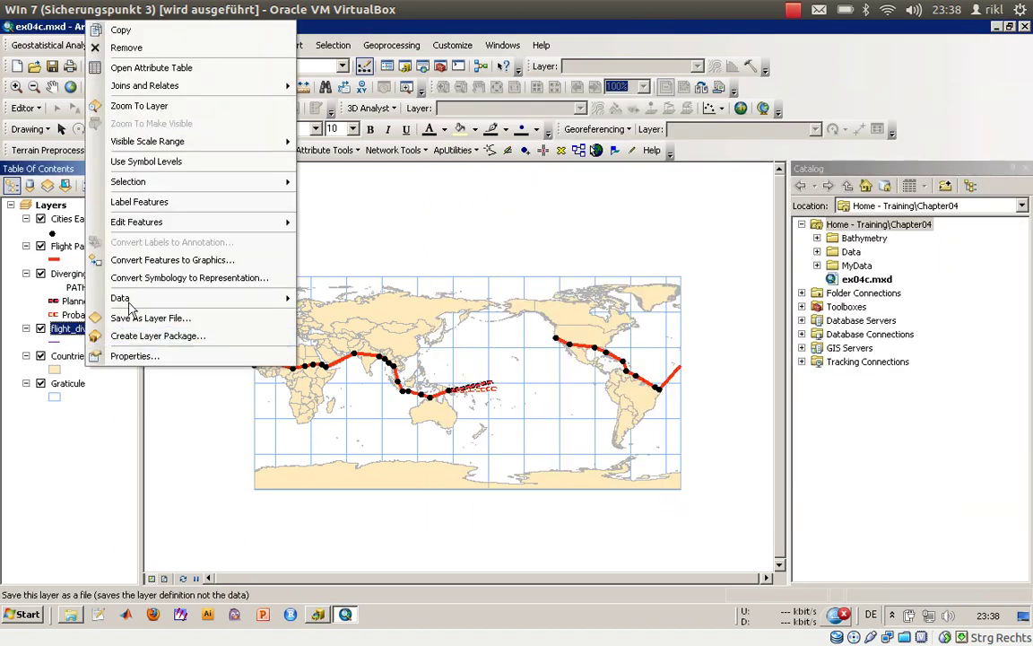
{"action": "left_click", "coordinate": [148, 48]}
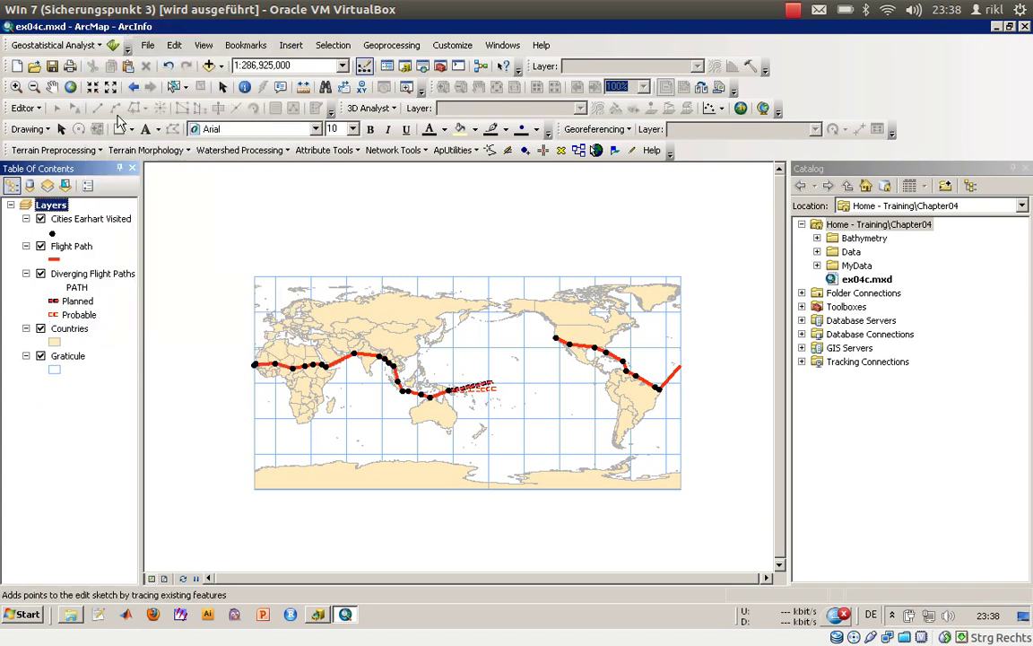
{"action": "right_click", "coordinate": [92, 275]}
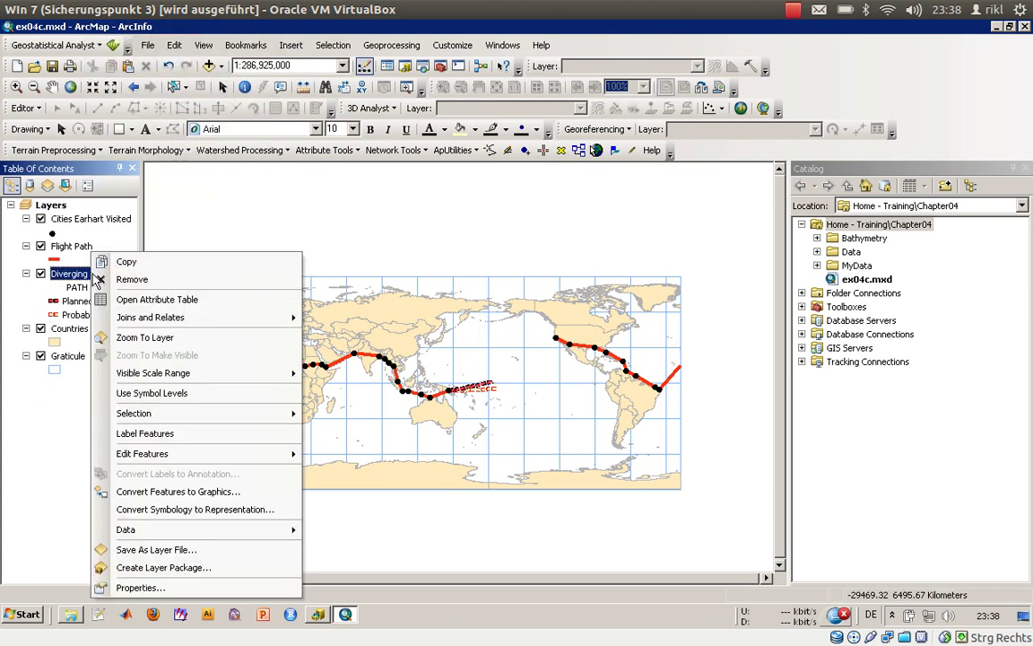
{"action": "left_click", "coordinate": [139, 298]}
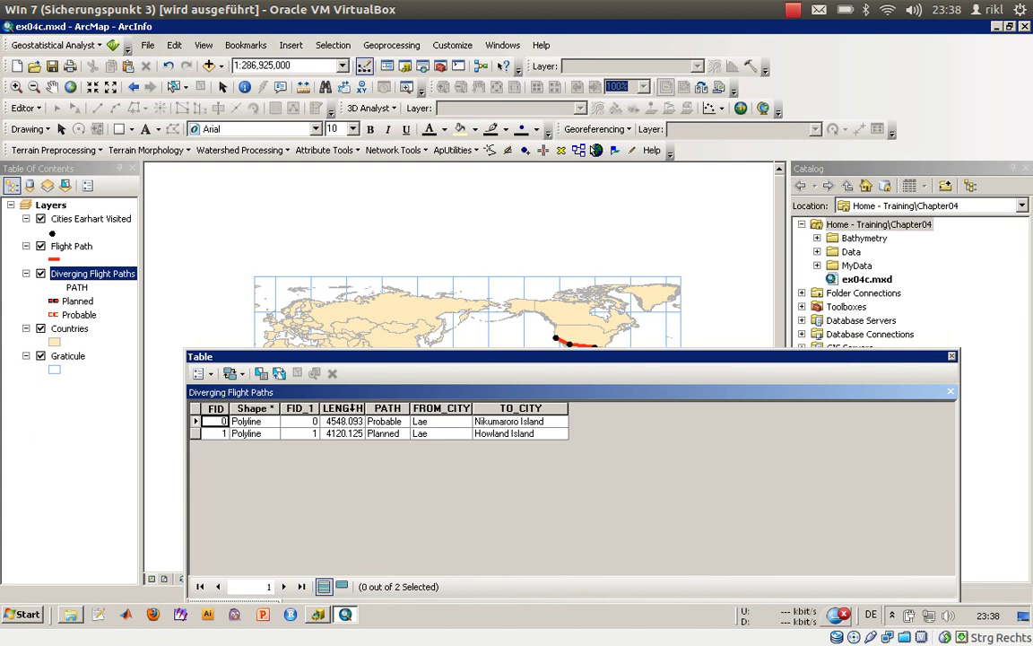
{"action": "left_click", "coordinate": [951, 357]}
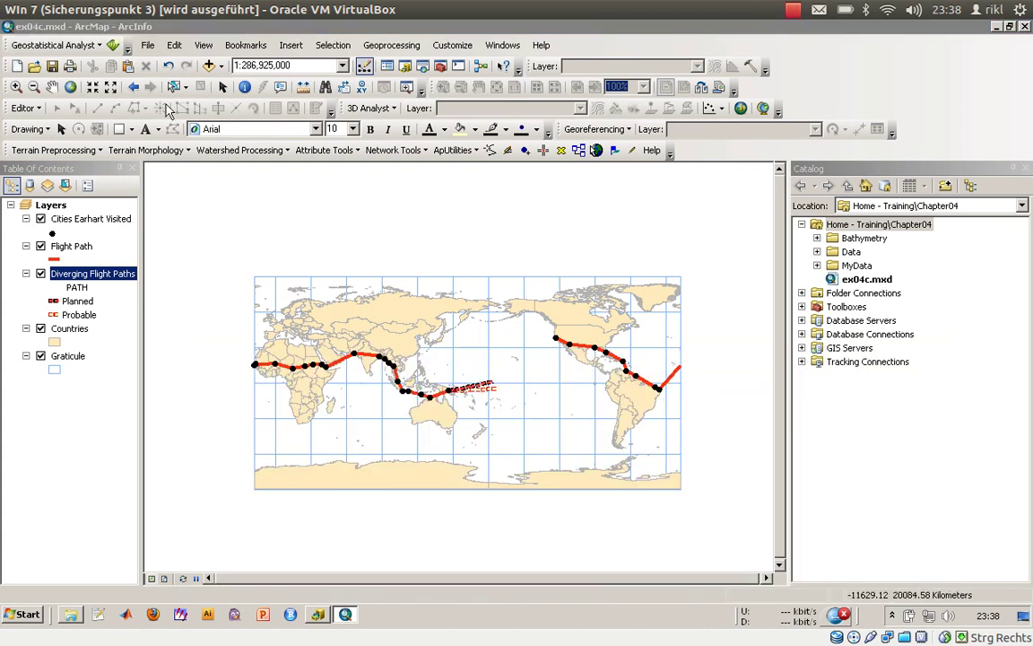
- Draw the Planned route with the thin black Major Road line symbol
{"action": "left_click", "coordinate": [54, 301]}
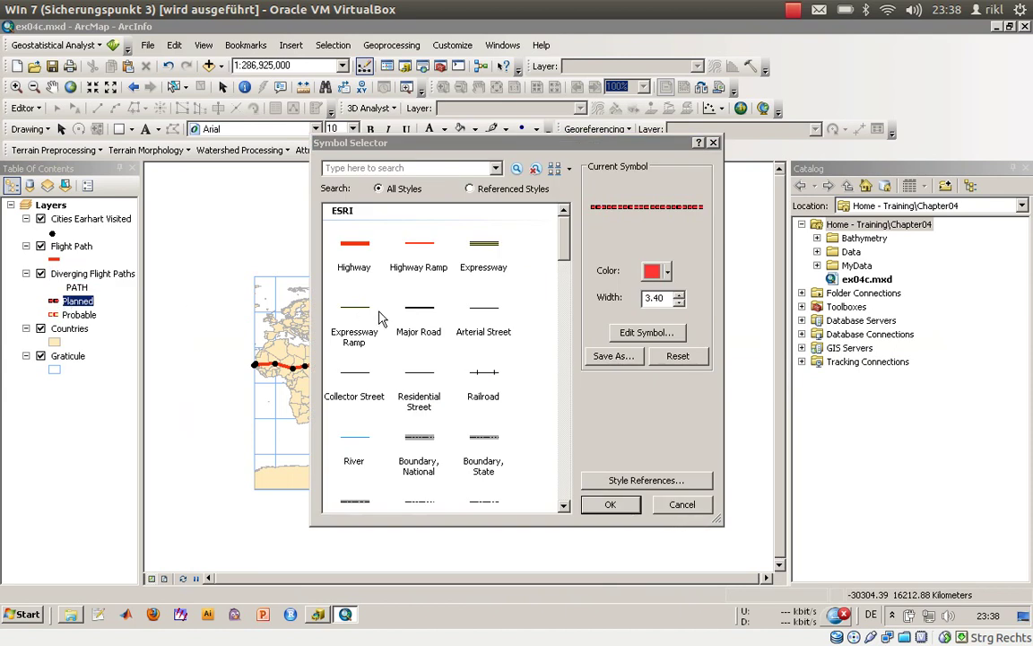
{"action": "left_click", "coordinate": [437, 332]}
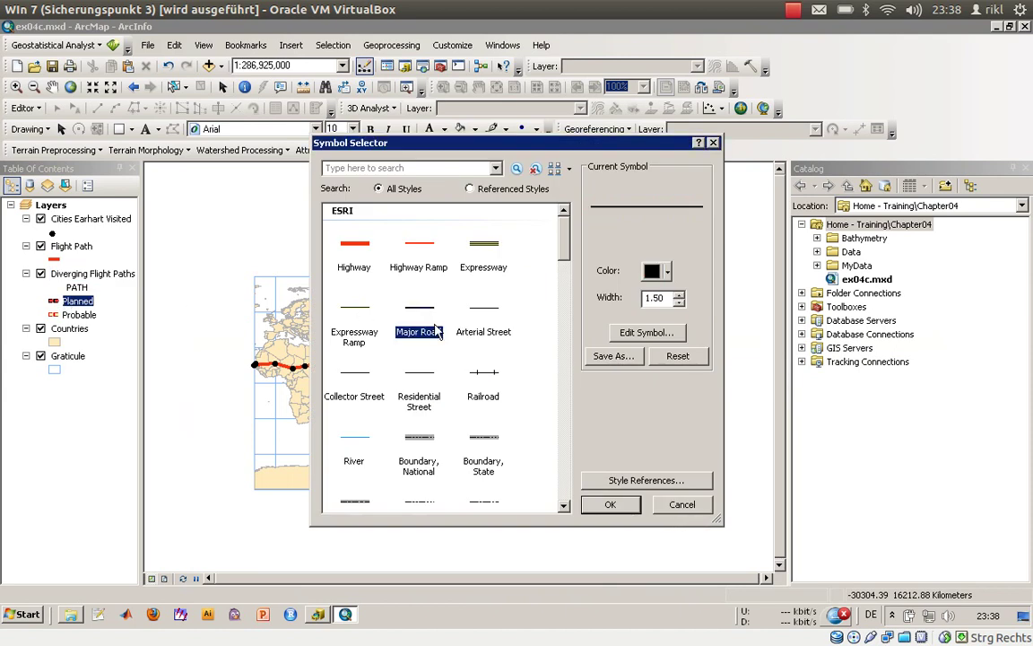
{"action": "left_click", "coordinate": [610, 504]}
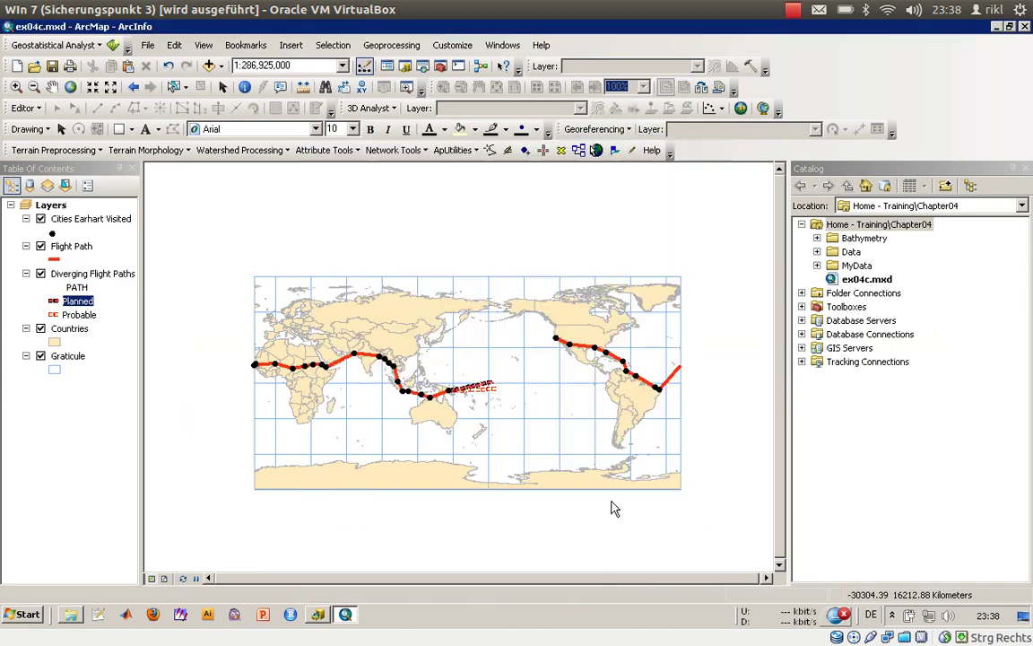
- Undo the last change and remove the returned flight_diverge layer again
{"action": "left_click", "coordinate": [169, 68]}
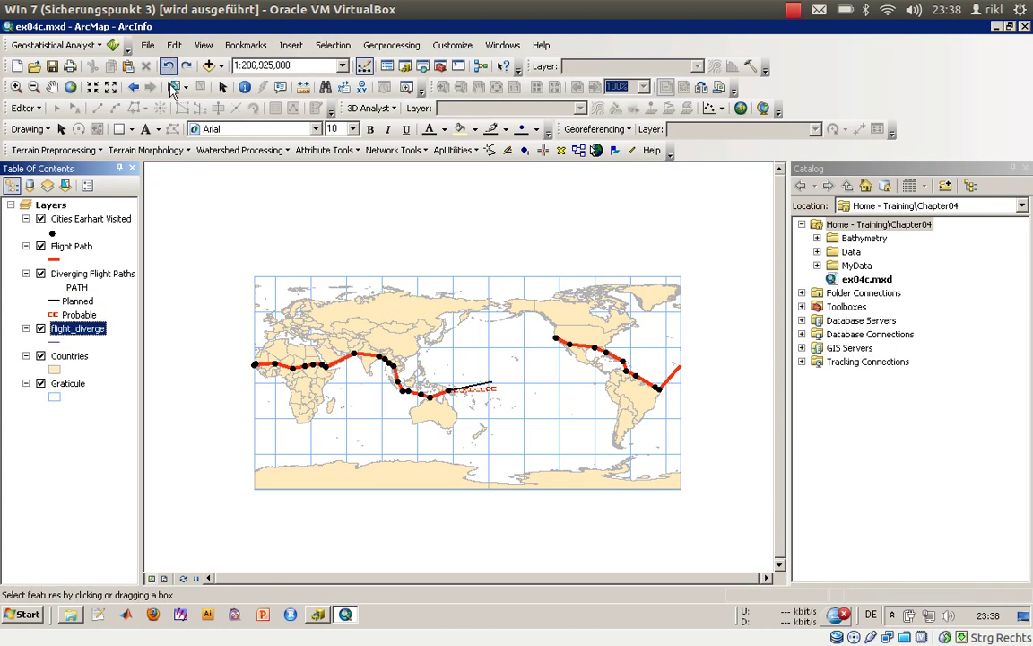
{"action": "right_click", "coordinate": [90, 336]}
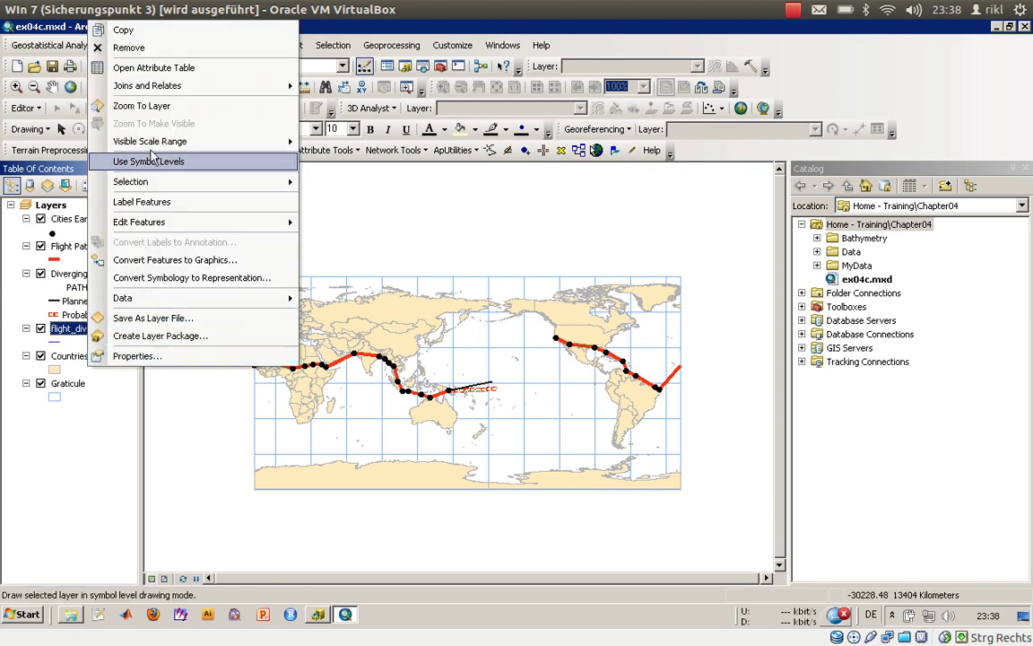
{"action": "left_click", "coordinate": [128, 48]}
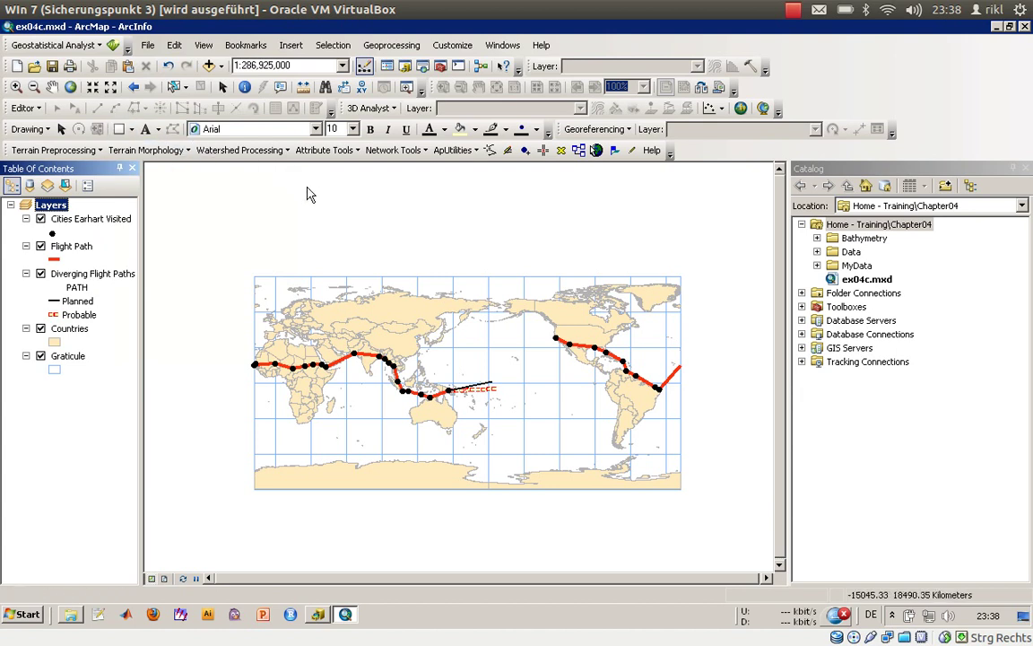
- Switch to layout view and zoom to 96% around the world map frame
{"action": "left_click", "coordinate": [87, 406]}
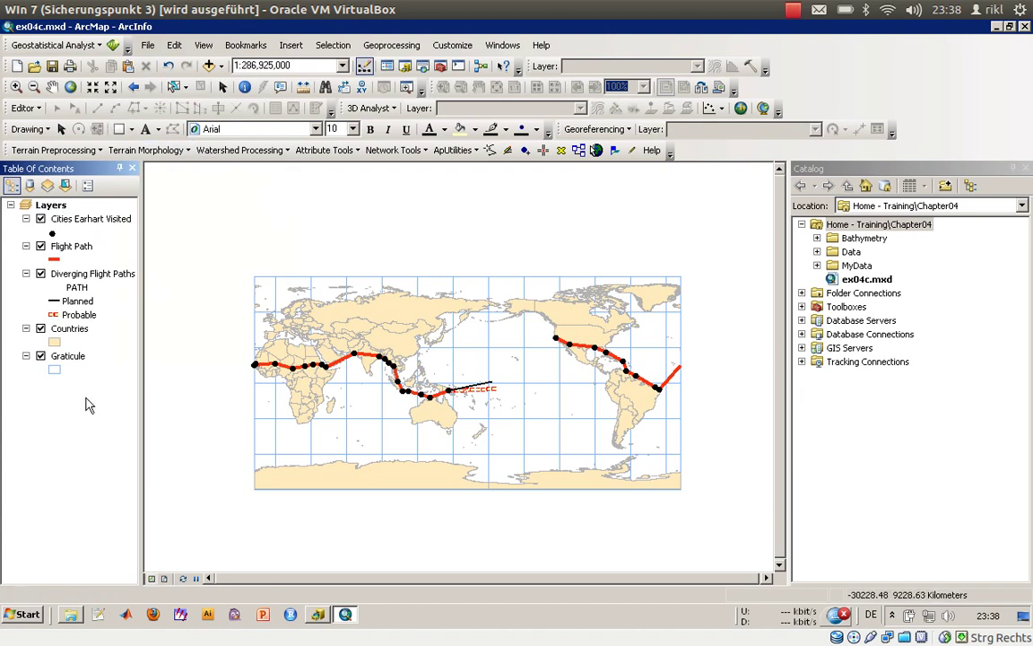
{"action": "left_click", "coordinate": [166, 579]}
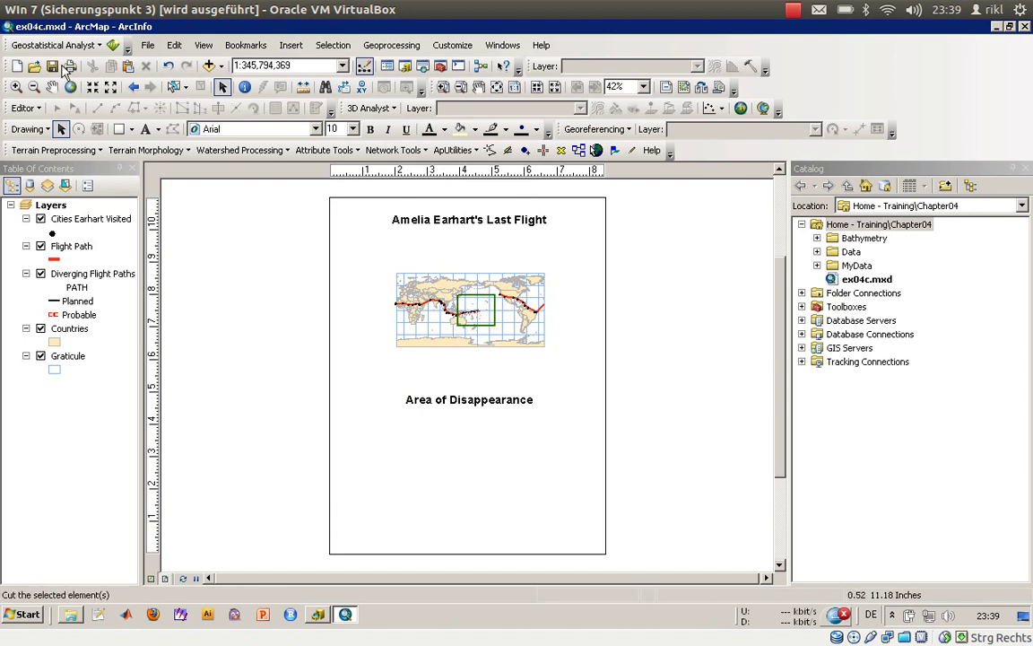
{"action": "left_click", "coordinate": [447, 265]}
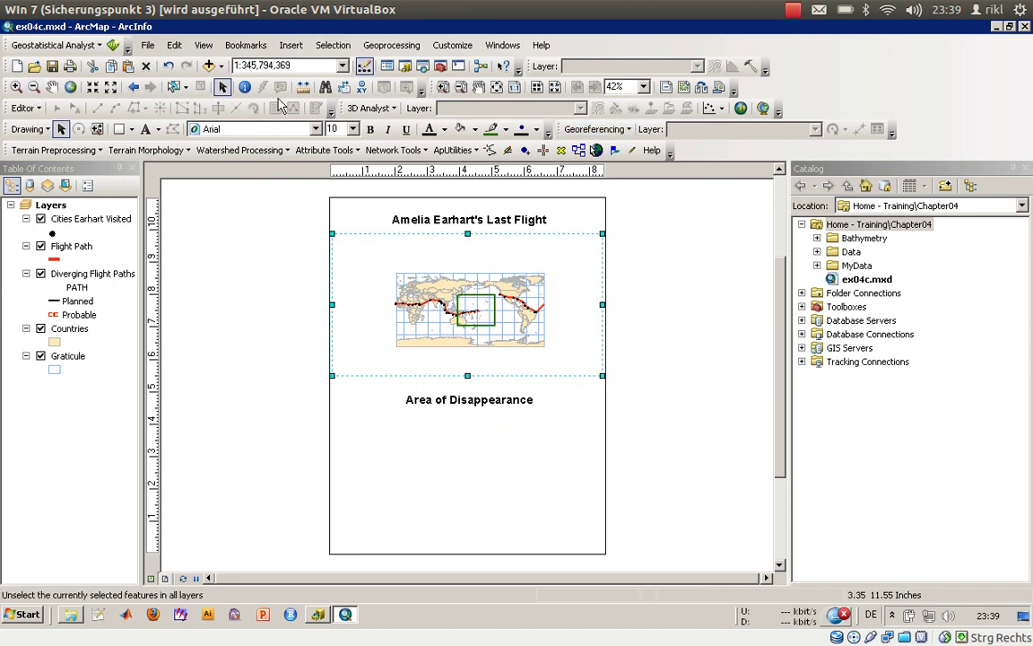
{"action": "left_click", "coordinate": [443, 87]}
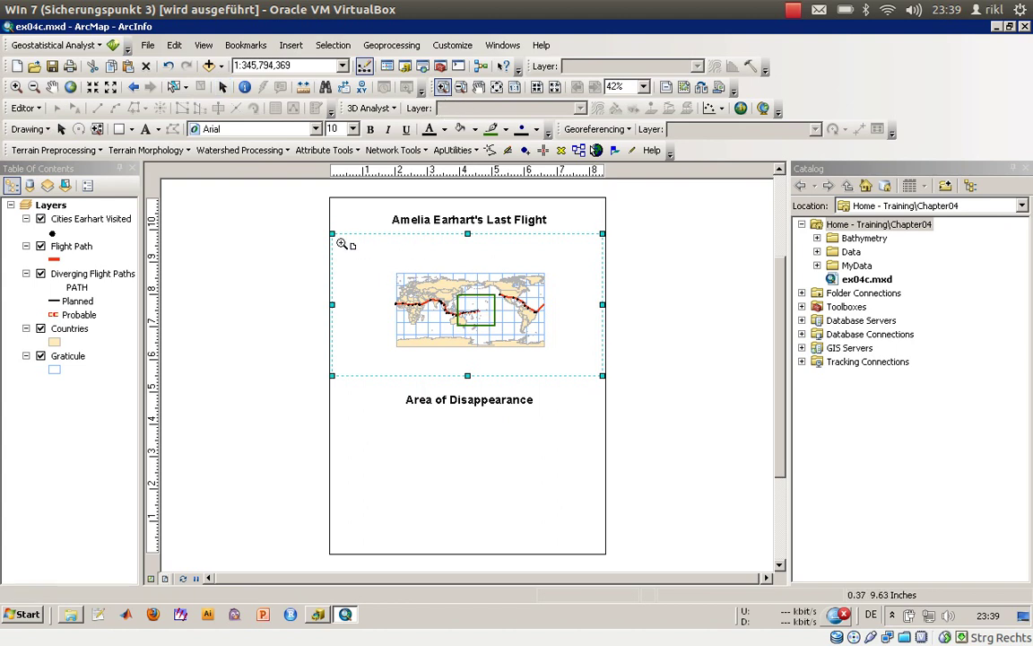
{"action": "left_click_drag", "start_coordinate": [334, 240], "coordinate": [599, 372]}
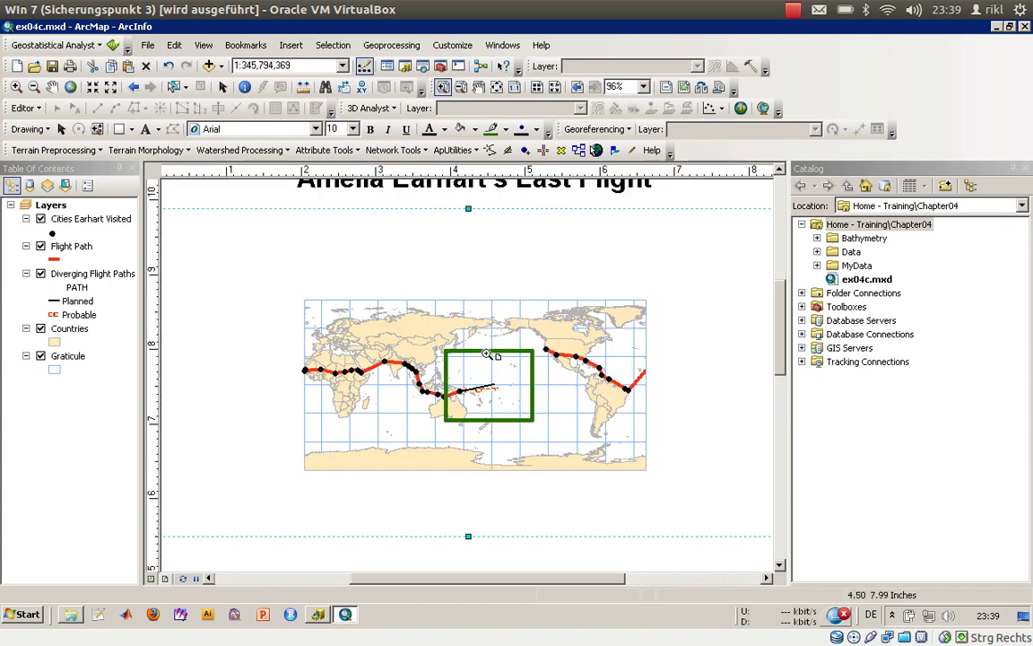
{"action": "left_click", "coordinate": [17, 86]}
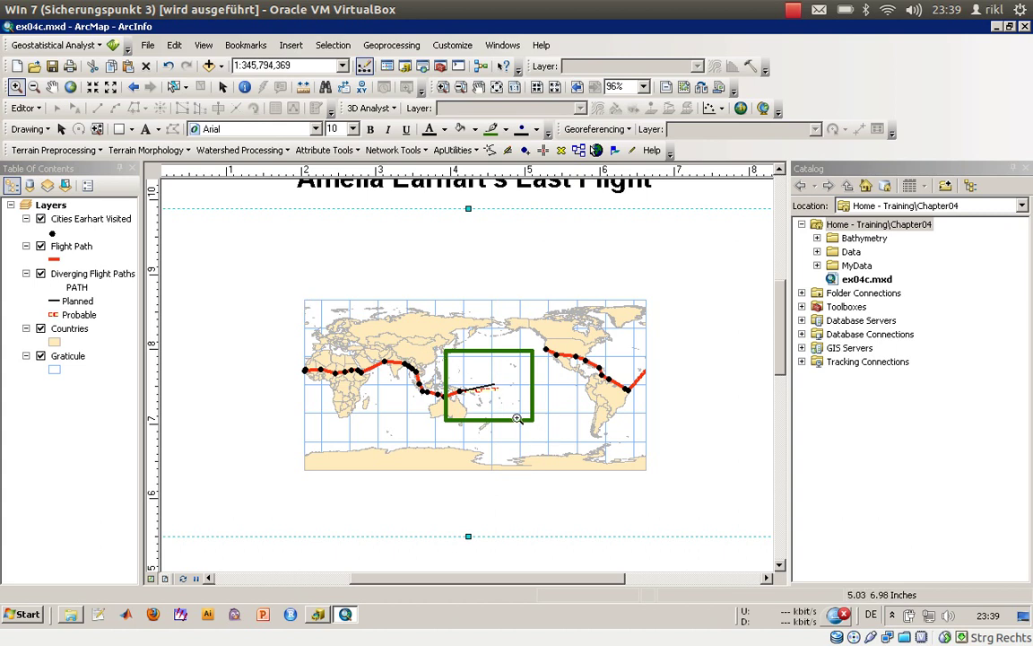
- Zoom the world map in on the Pacific, to about 1:135,543,517, where the flight paths diverge
{"action": "left_click", "coordinate": [154, 579]}
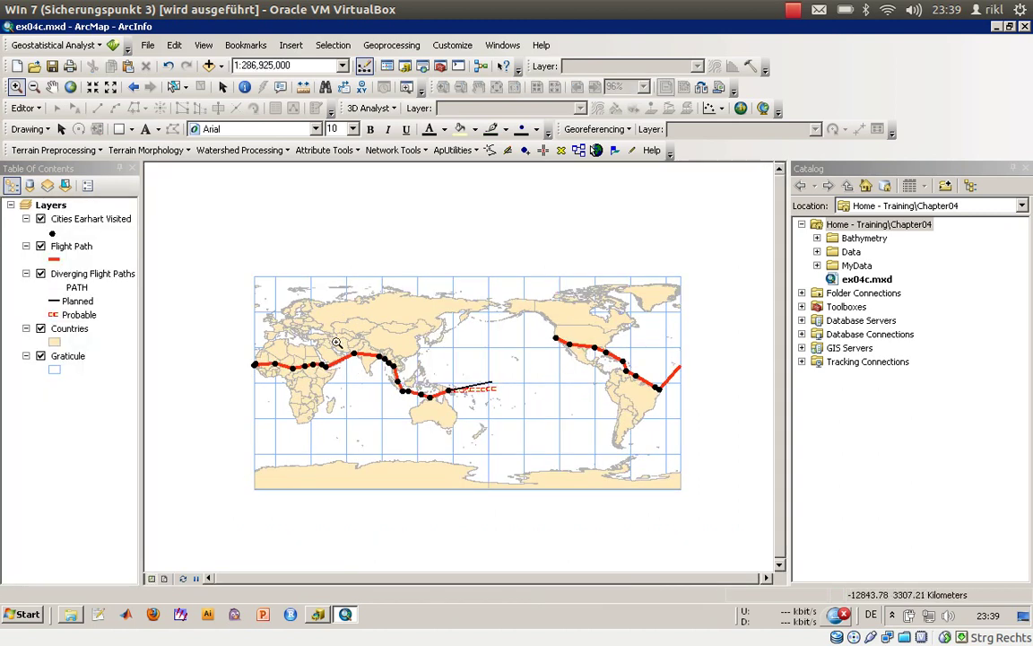
{"action": "left_click_drag", "start_coordinate": [287, 279], "coordinate": [561, 416]}
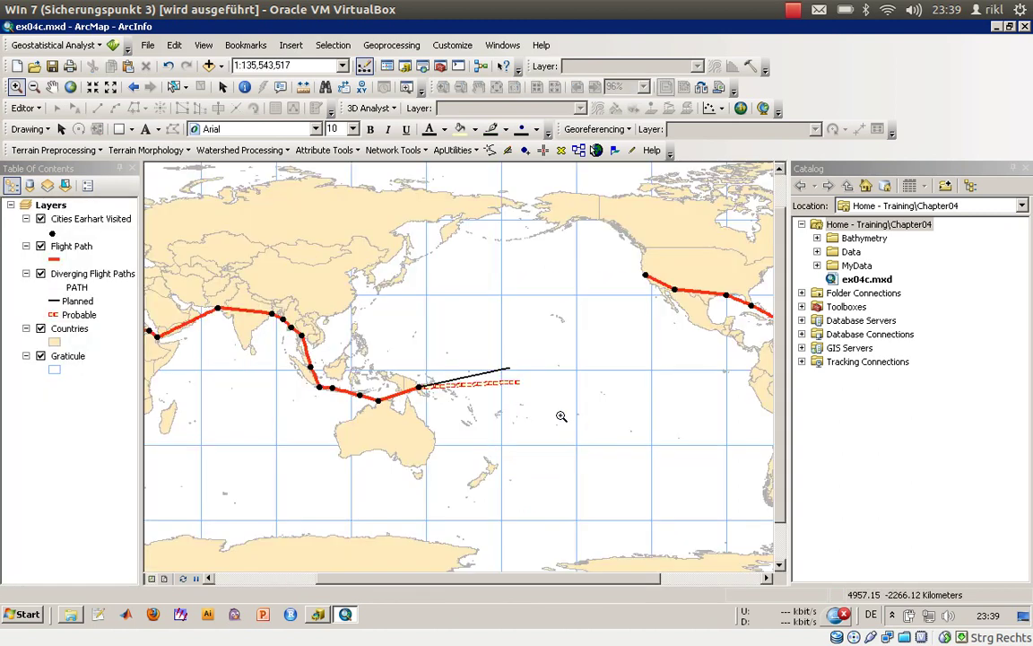
{"action": "left_click", "coordinate": [167, 579]}
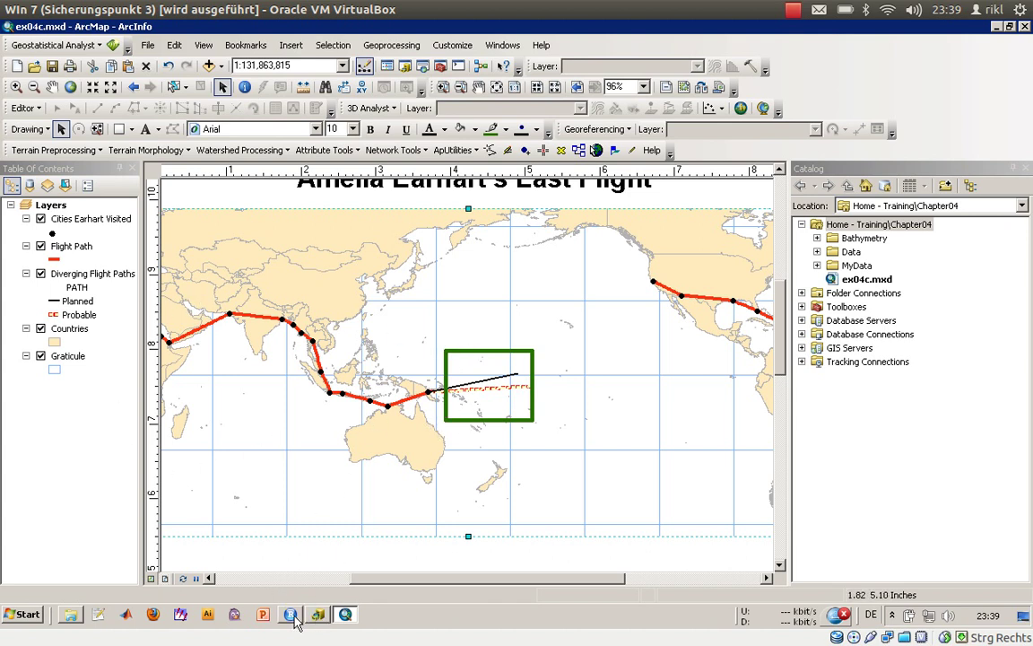
{"action": "left_click", "coordinate": [153, 579]}
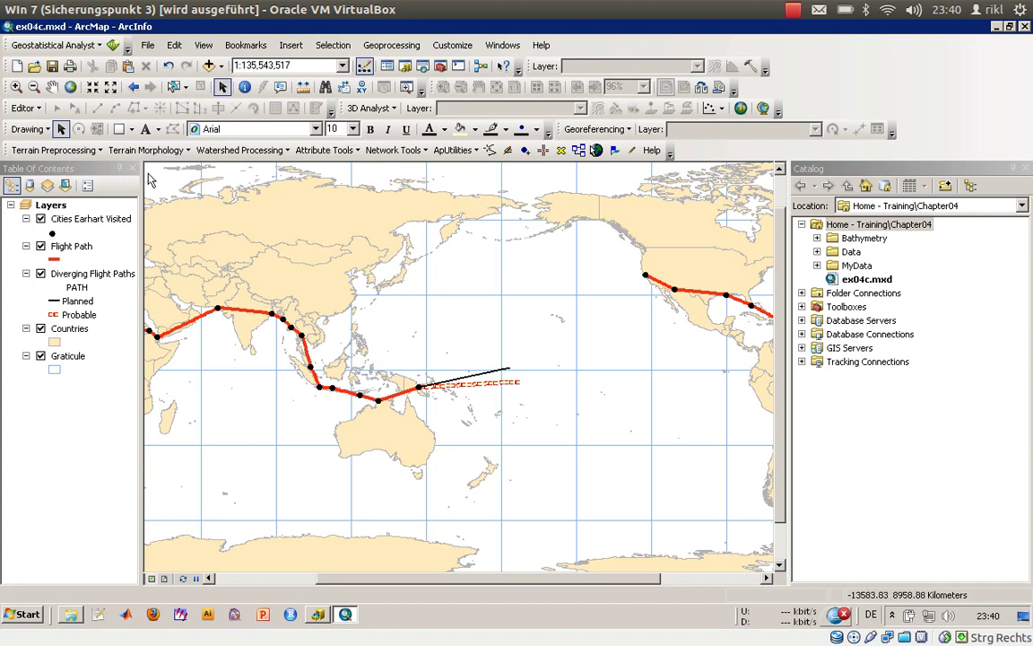
{"action": "left_click", "coordinate": [58, 412]}
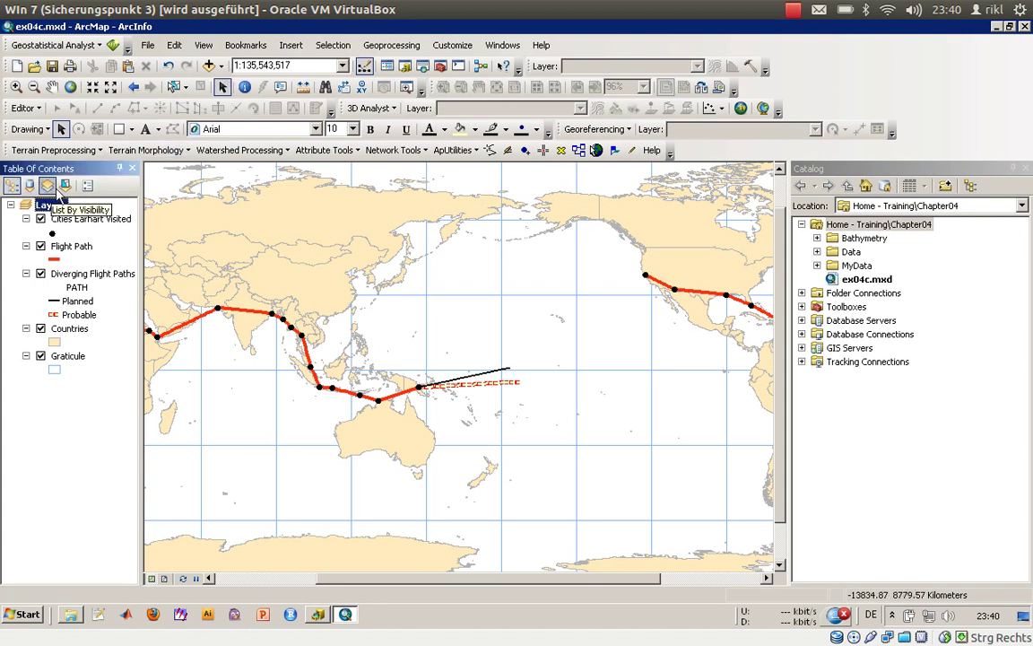
{"action": "left_click", "coordinate": [96, 382]}
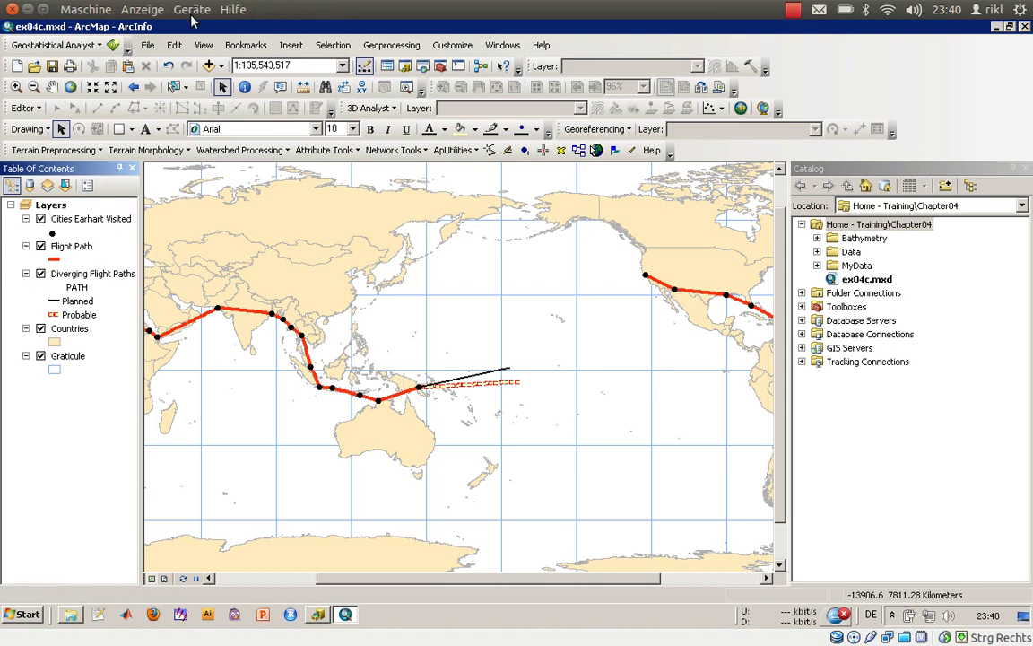
- Insert an empty data frame below Layers, keeping the default name New Data Frame
{"action": "left_click", "coordinate": [175, 46]}
{"action": "mouse_move", "coordinate": [198, 51]}
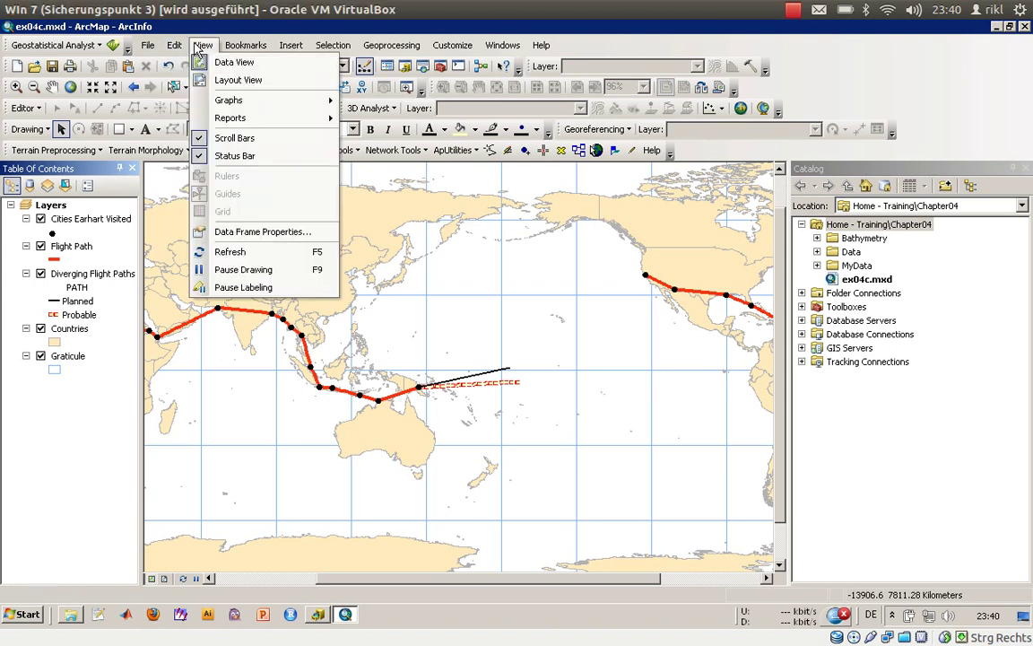
{"action": "mouse_move", "coordinate": [293, 51]}
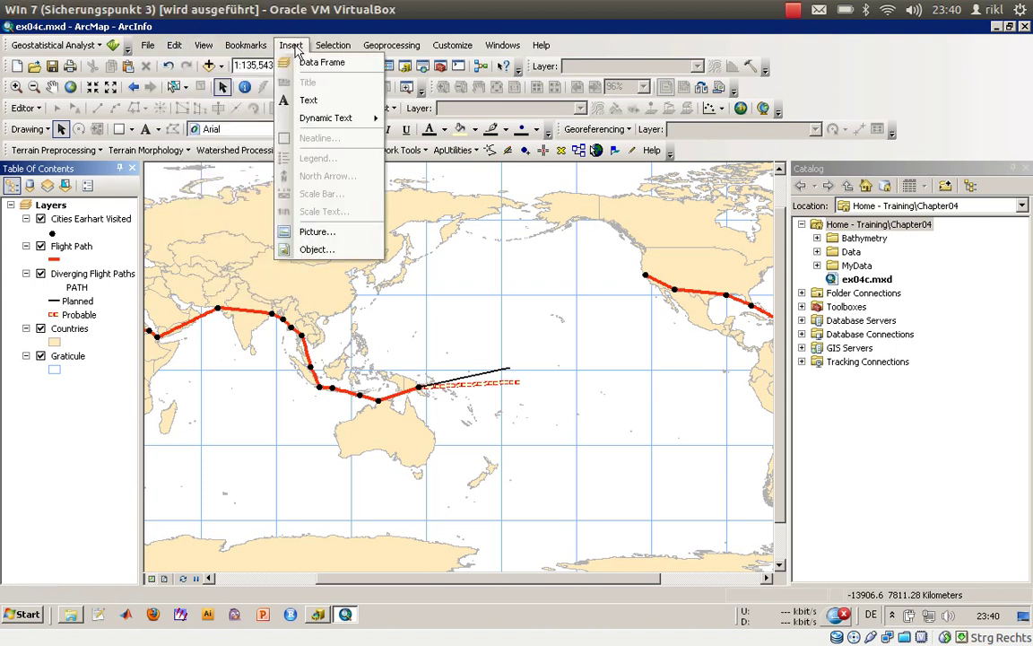
{"action": "left_click", "coordinate": [305, 62]}
{"action": "left_click", "coordinate": [73, 399]}
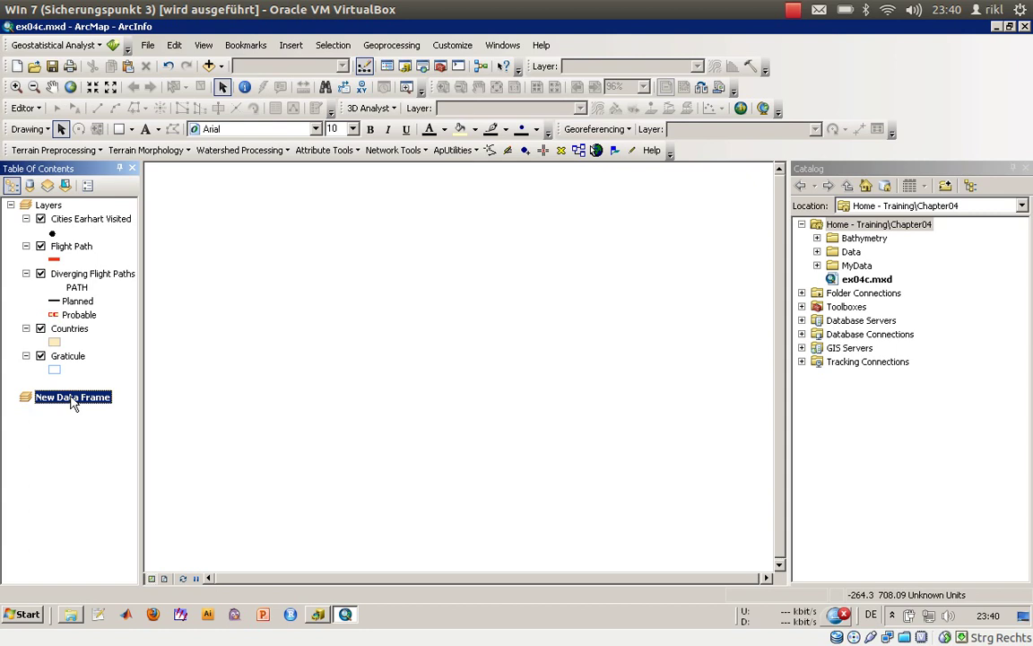
{"action": "left_click", "coordinate": [67, 436]}
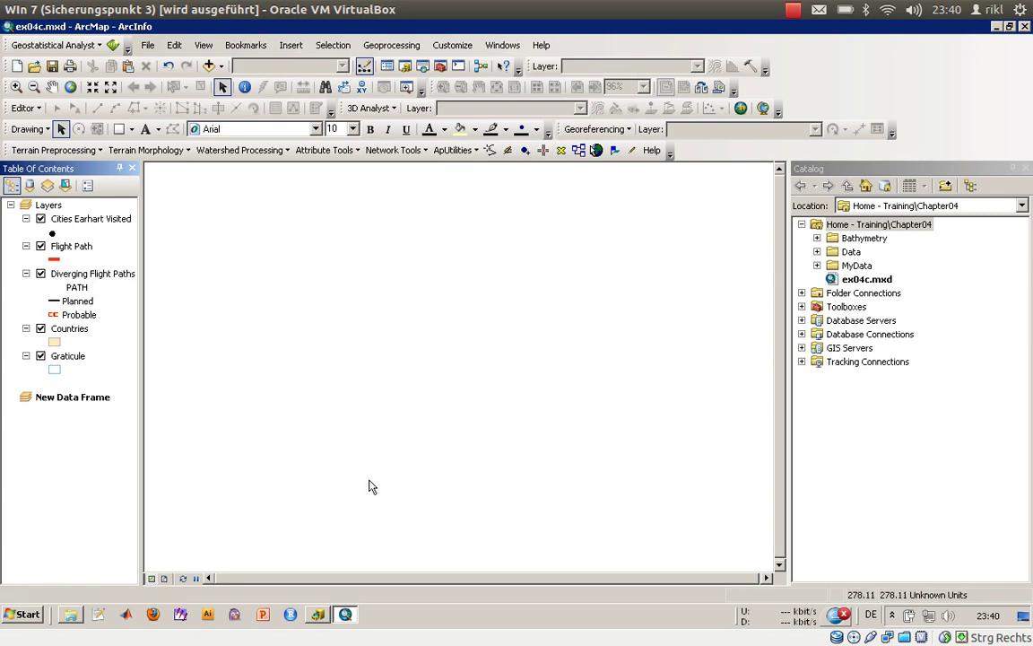
- Drag the disapp_area feature class from World.mdb in ArcCatalog into New Data Frame
{"action": "left_click", "coordinate": [317, 614]}
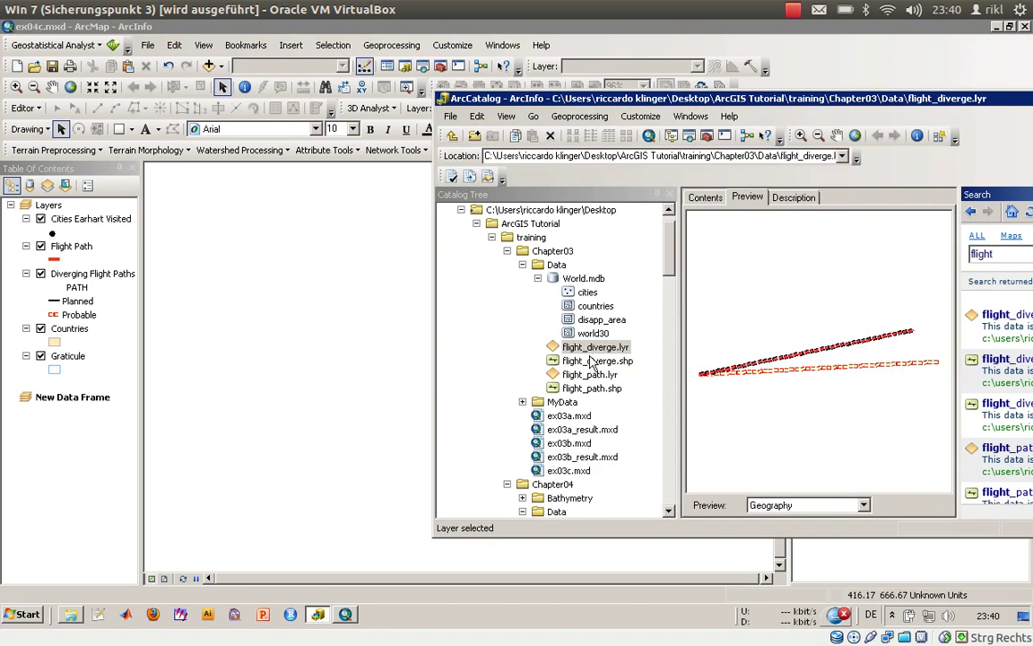
{"action": "left_click", "coordinate": [592, 319]}
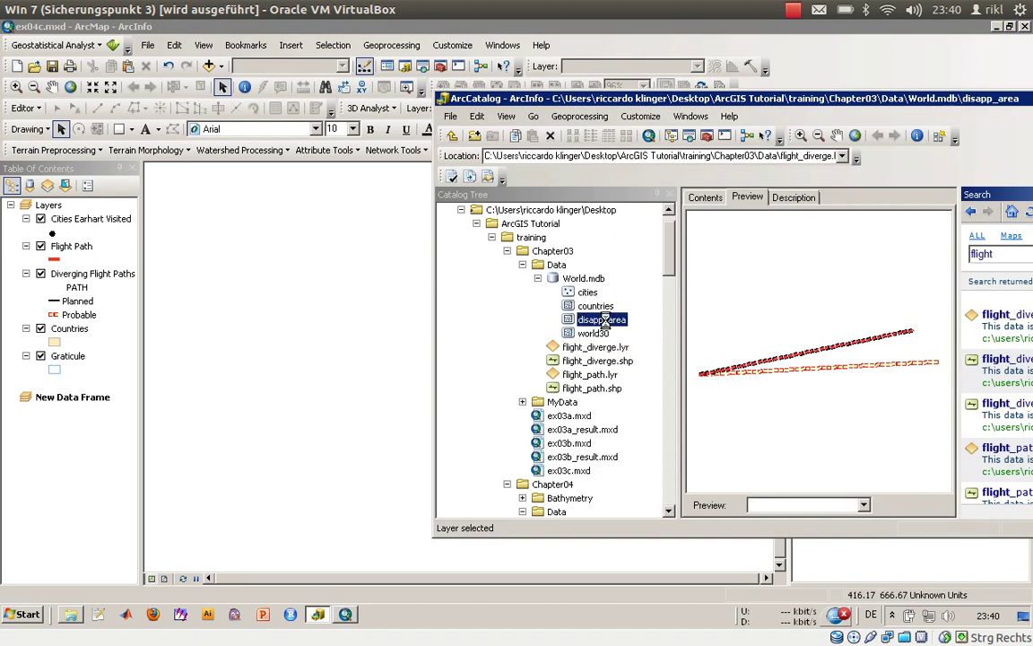
{"action": "left_click_drag", "start_coordinate": [567, 320], "coordinate": [80, 434]}
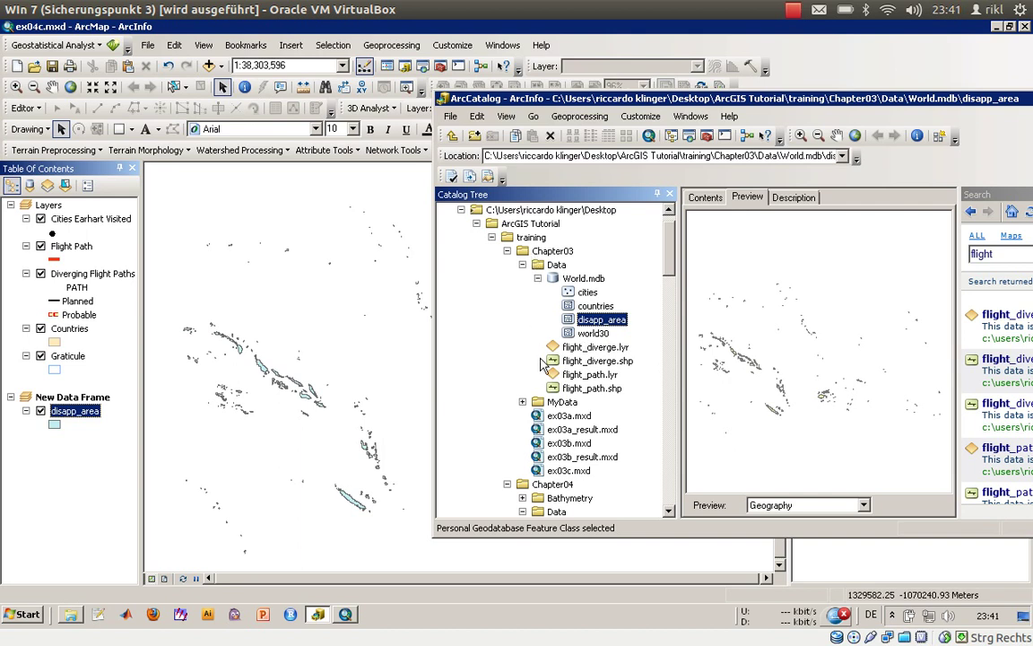
{"action": "left_click", "coordinate": [522, 499]}
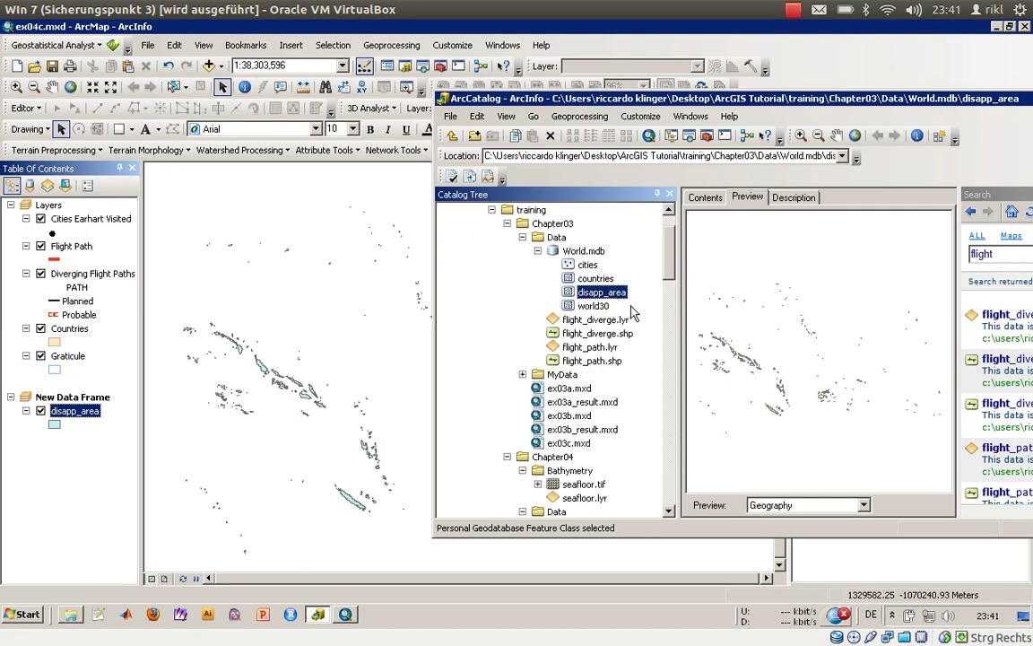
{"action": "scroll", "coordinate": [661, 260], "scroll_direction": "down", "scroll_amount": 4}
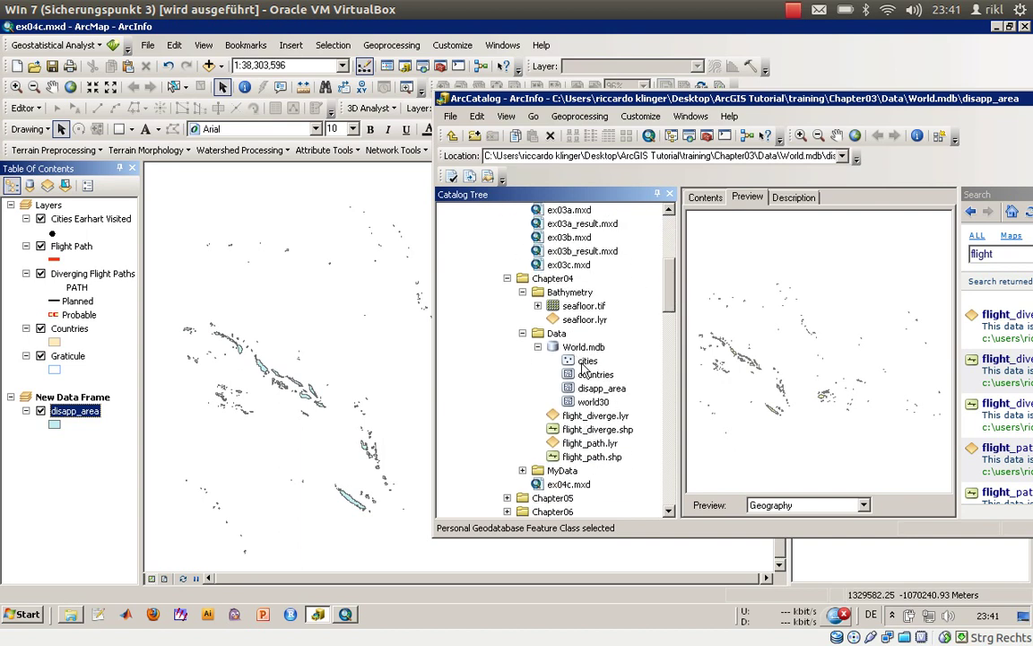
- Drag seafloor.lyr from Chapter04\Bathymetry into New Data Frame as a blue depth surface
{"action": "left_click", "coordinate": [581, 307]}
{"action": "left_click", "coordinate": [587, 320]}
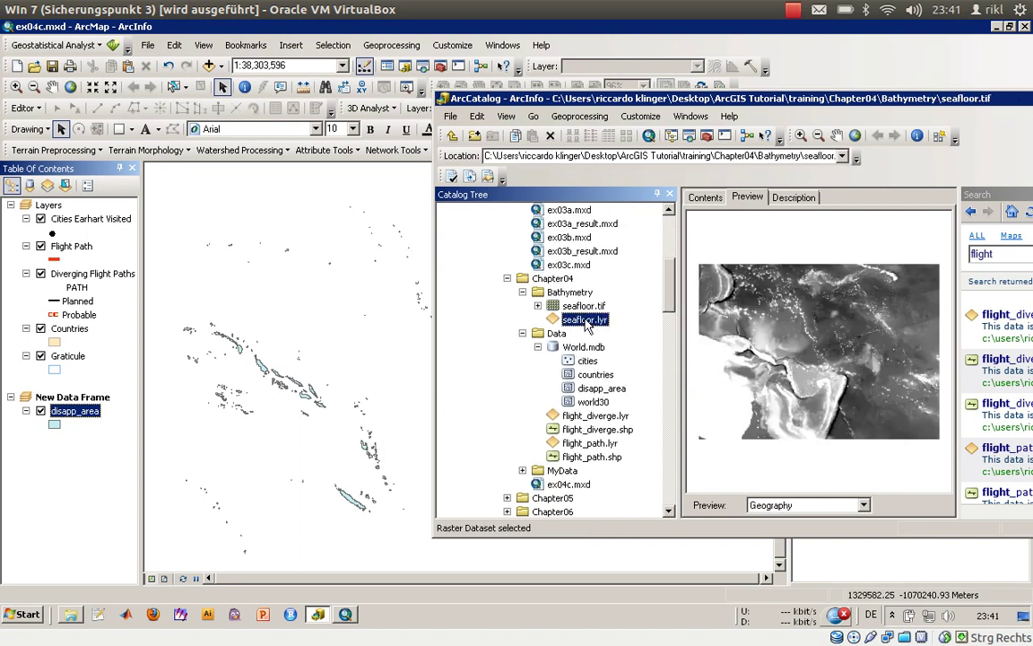
{"action": "mouse_move", "coordinate": [595, 328]}
{"action": "left_mouse_down"}
{"action": "mouse_move", "coordinate": [355, 312]}
{"action": "mouse_move", "coordinate": [74, 381]}
{"action": "mouse_move", "coordinate": [76, 423]}
{"action": "left_mouse_up"}
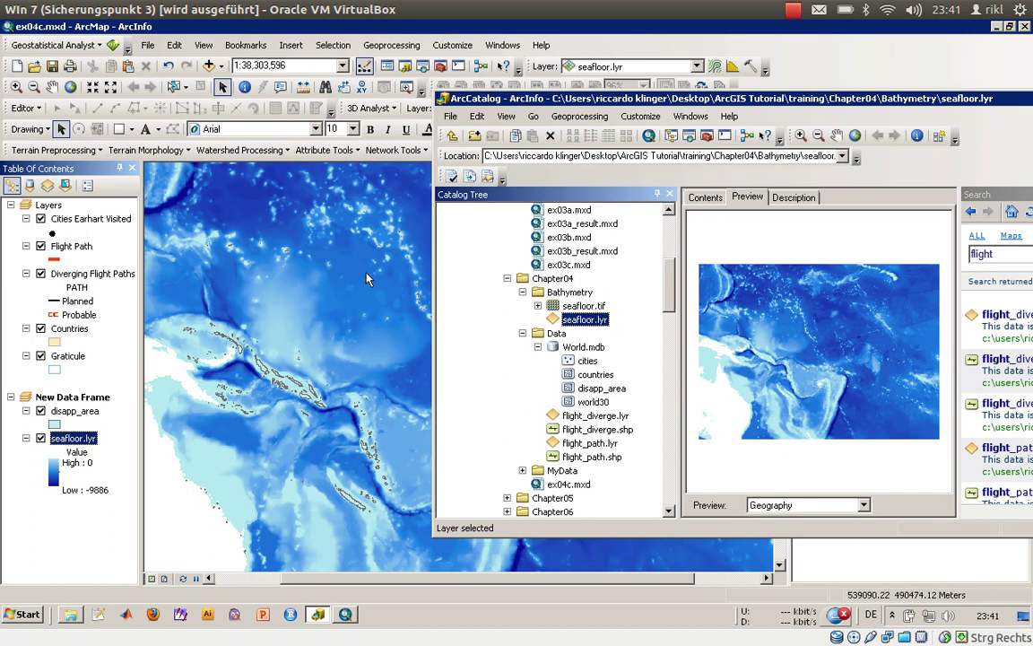
- Copy the Diverging Flight Paths layer and paste it into New Data Frame
{"action": "right_click", "coordinate": [103, 273]}
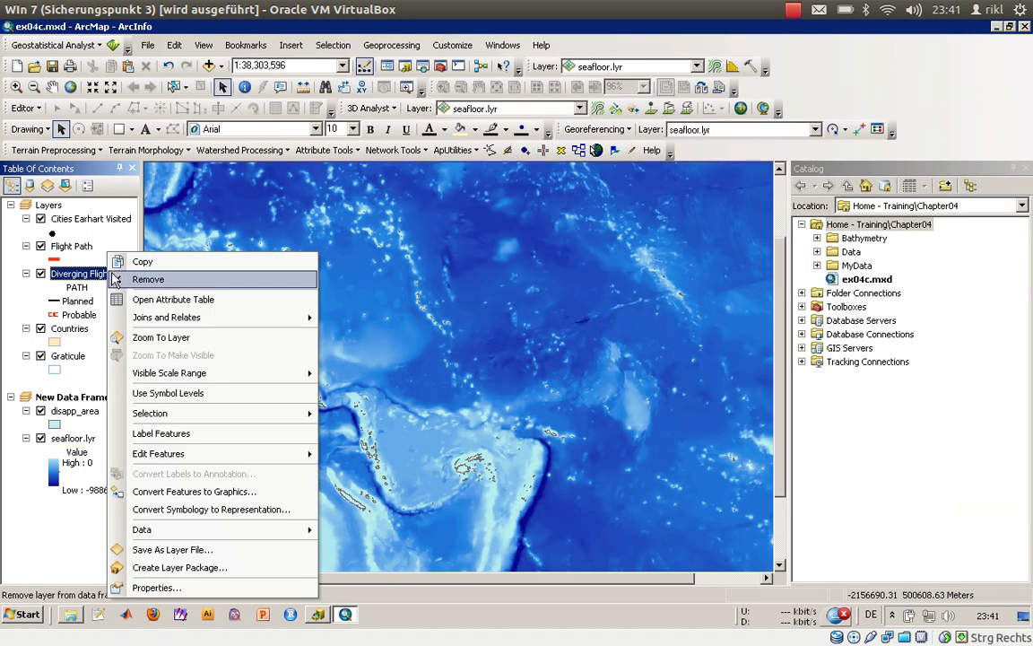
{"action": "left_click", "coordinate": [141, 260]}
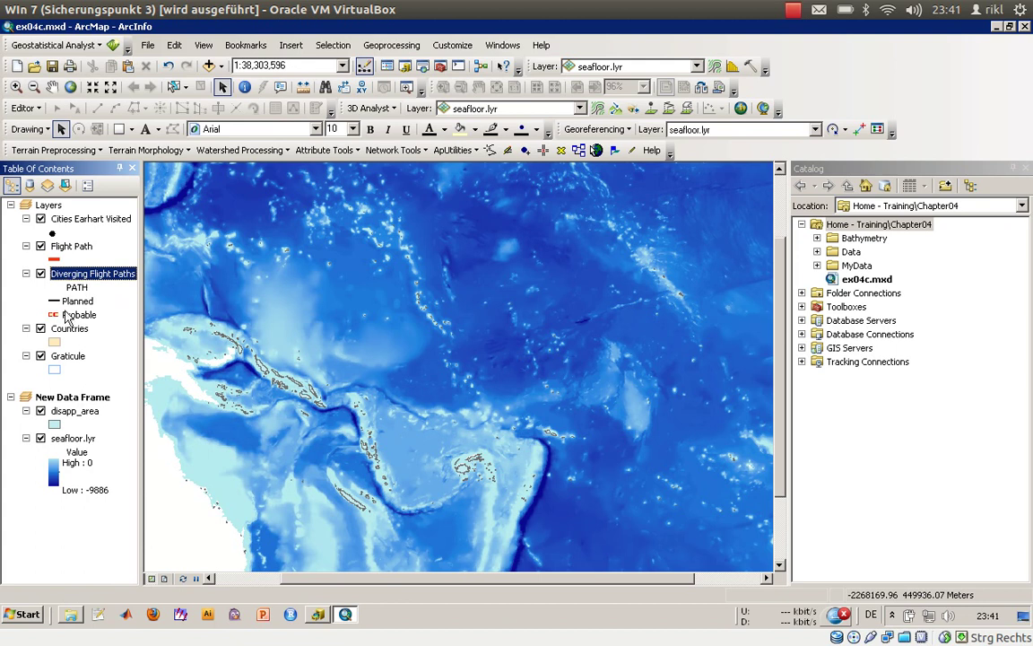
{"action": "right_click", "coordinate": [69, 400]}
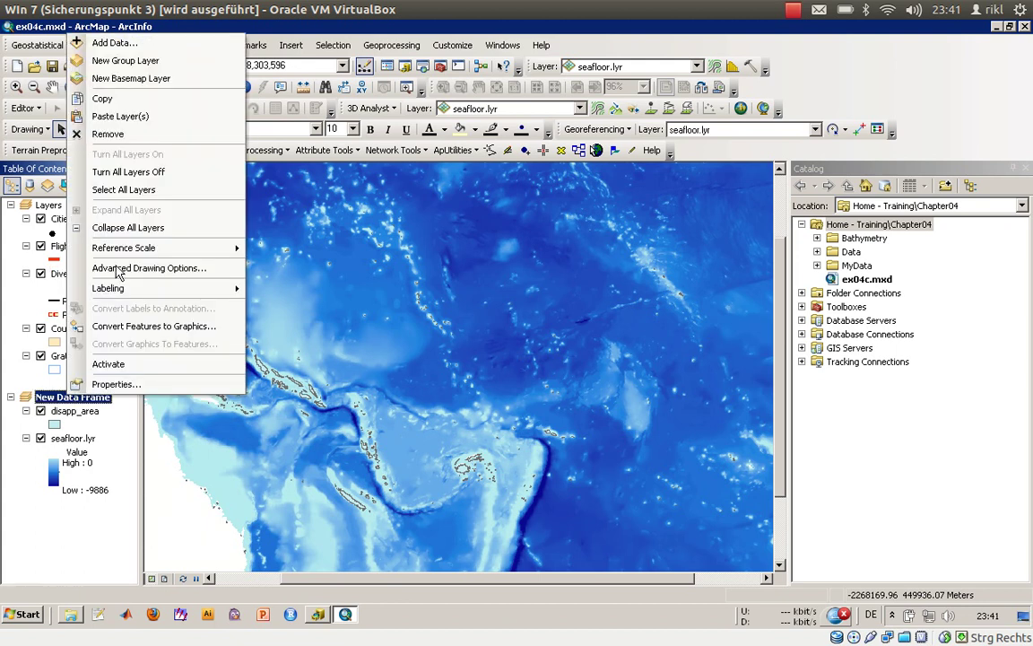
{"action": "left_click", "coordinate": [132, 124]}
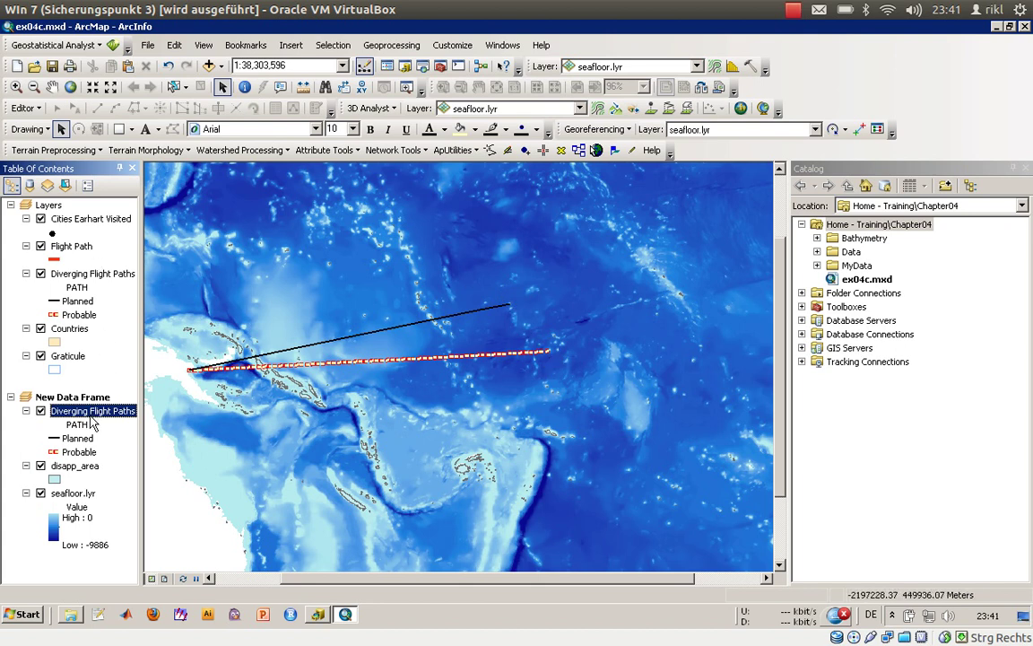
{"action": "mouse_move", "coordinate": [7, 439]}
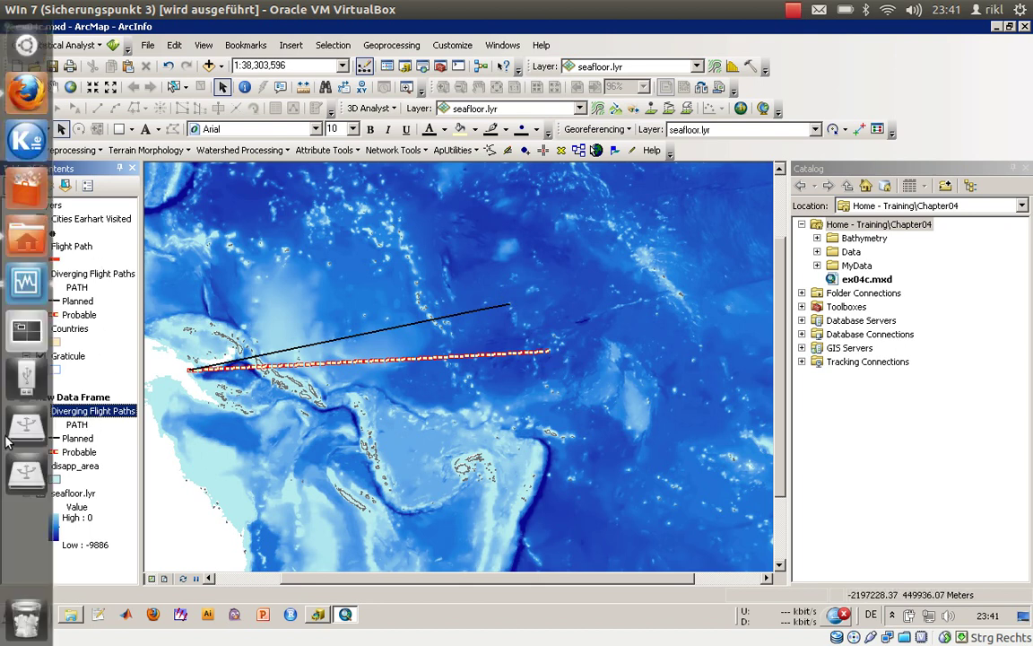
- Return to Layout View and zoom out until the whole page fits the window
{"action": "left_click", "coordinate": [165, 578]}
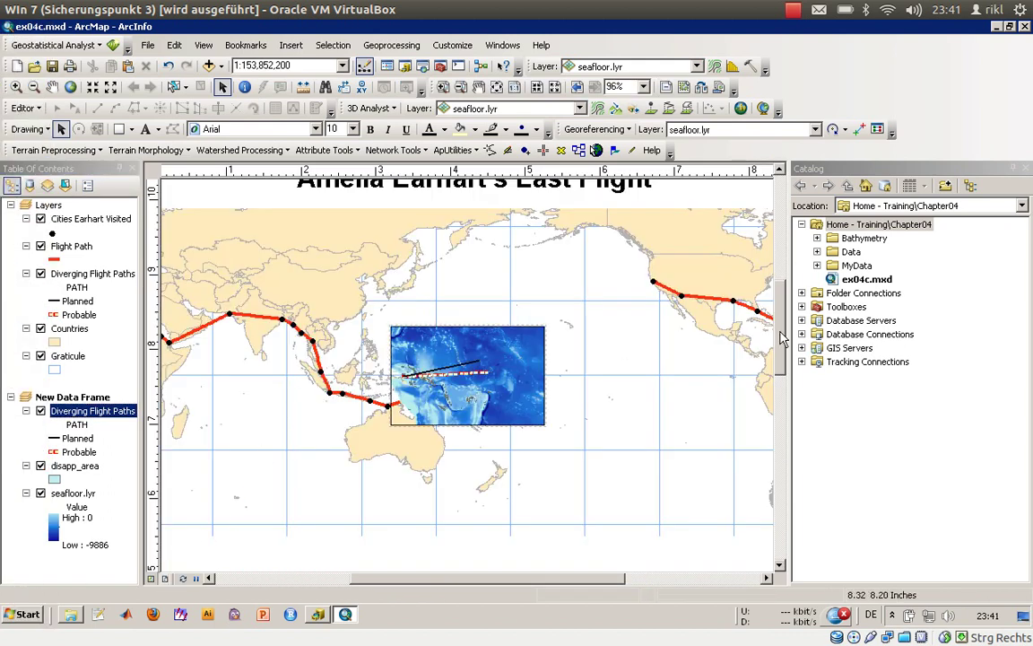
{"action": "scroll", "coordinate": [762, 348], "scroll_direction": "down", "scroll_amount": 4}
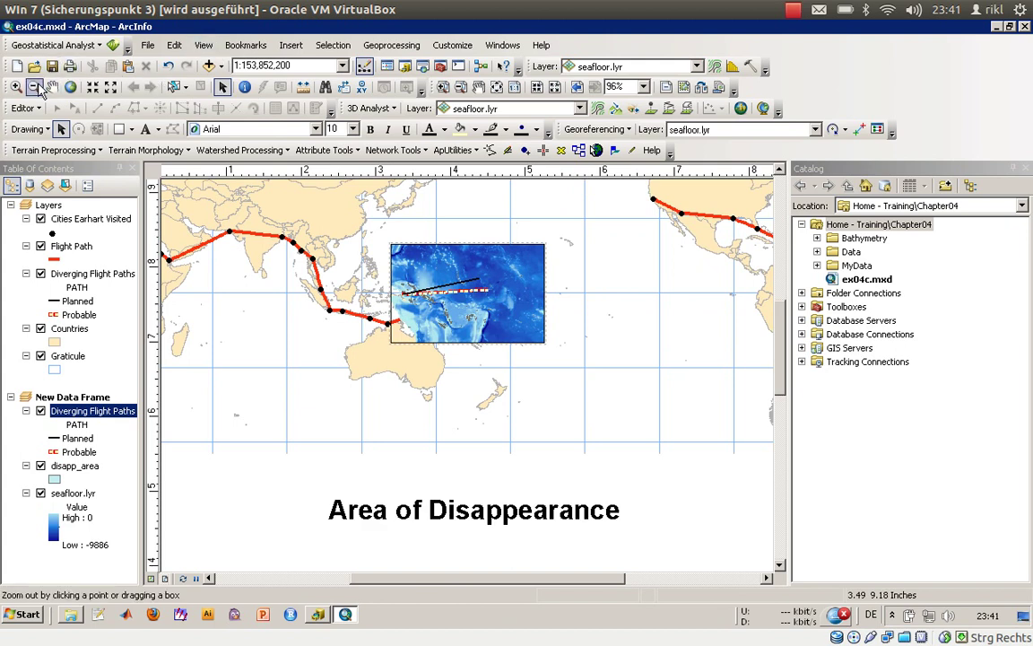
{"action": "left_click", "coordinate": [33, 86]}
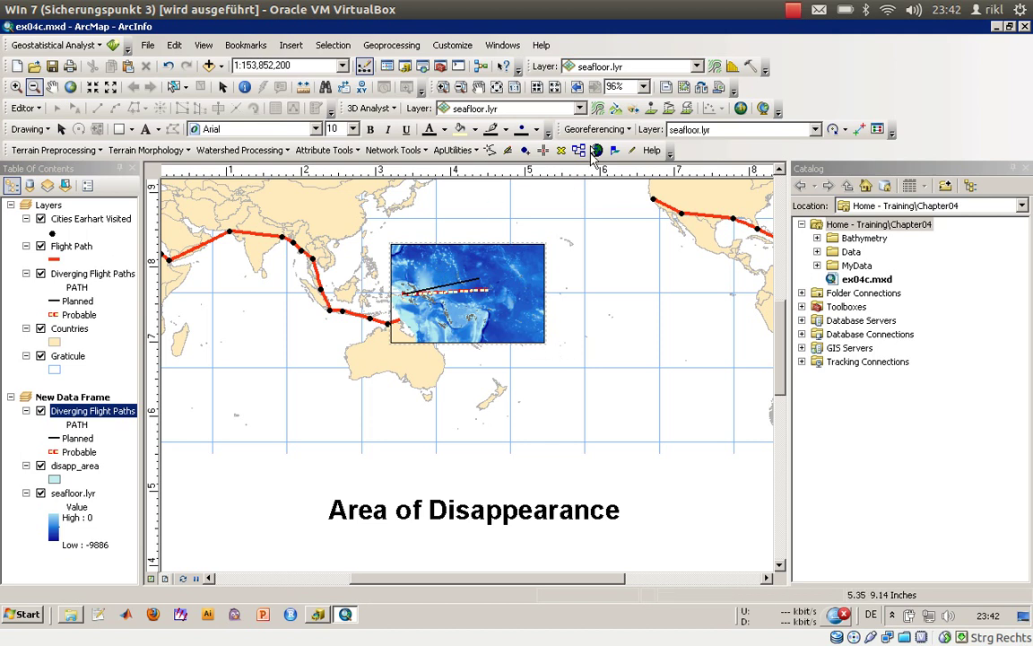
{"action": "left_click", "coordinate": [460, 86]}
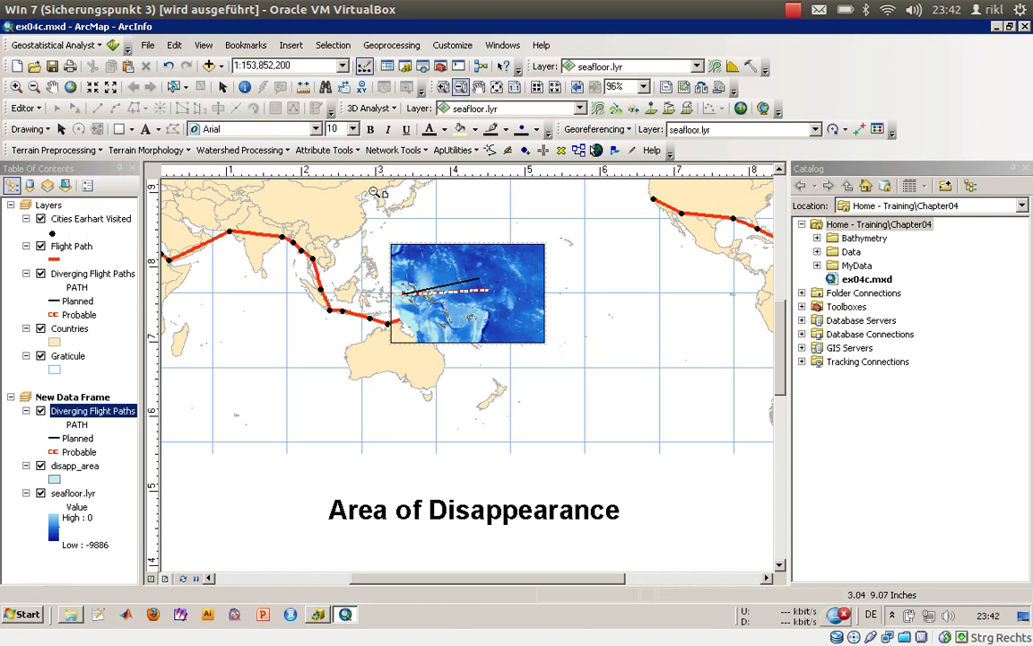
{"action": "left_click_drag", "start_coordinate": [364, 231], "coordinate": [623, 366]}
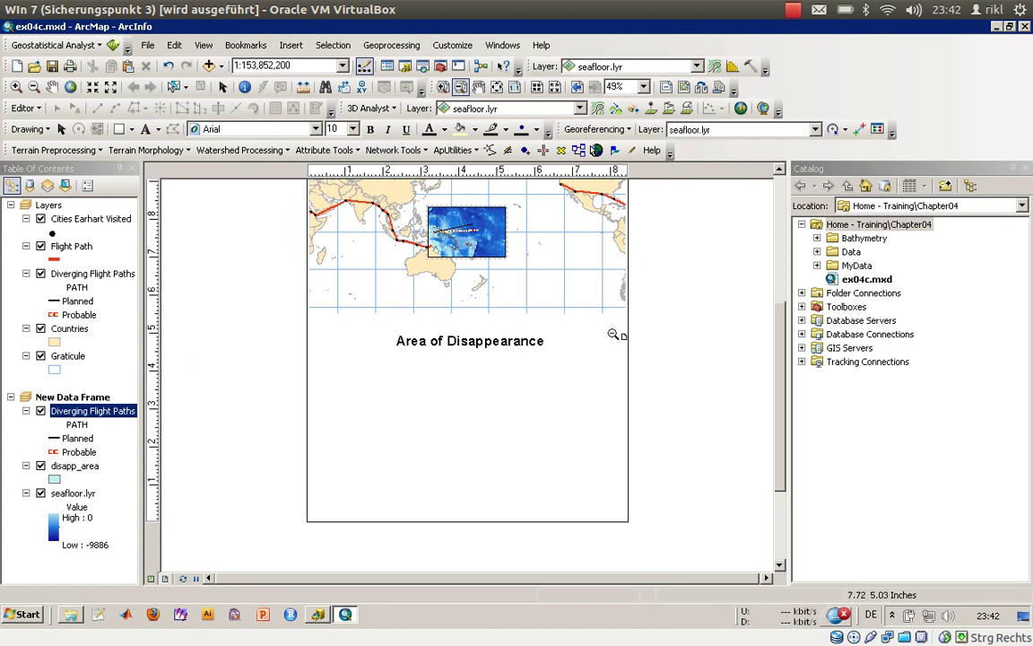
- Move the seafloor frame below the Area of Disappearance title and enlarge it to fill the lower page
{"action": "left_click", "coordinate": [222, 86]}
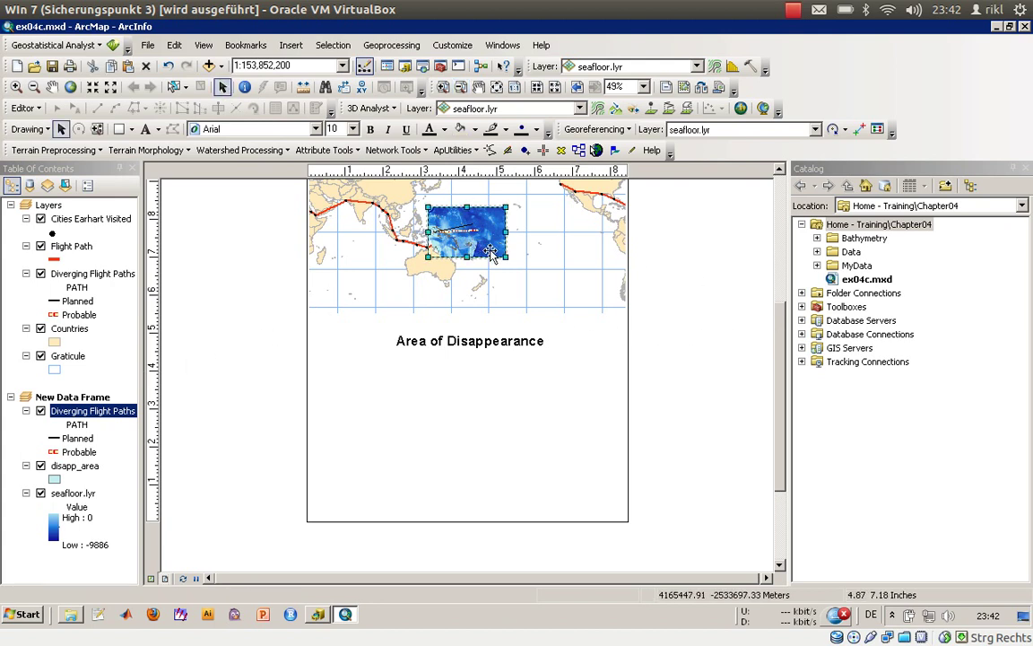
{"action": "left_click_drag", "start_coordinate": [448, 234], "coordinate": [372, 402]}
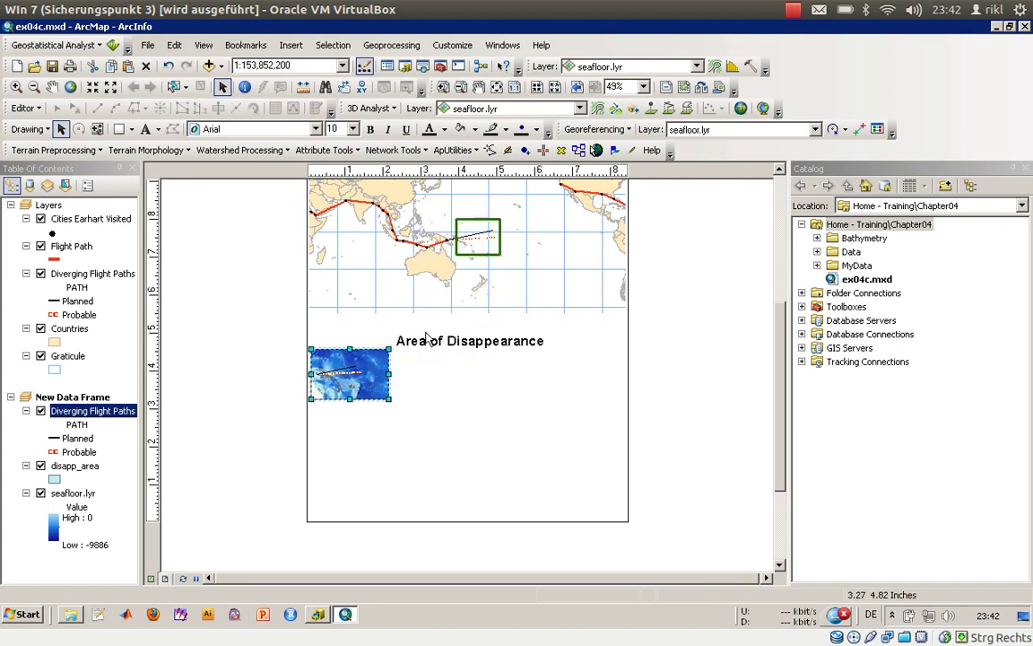
{"action": "left_click", "coordinate": [491, 259]}
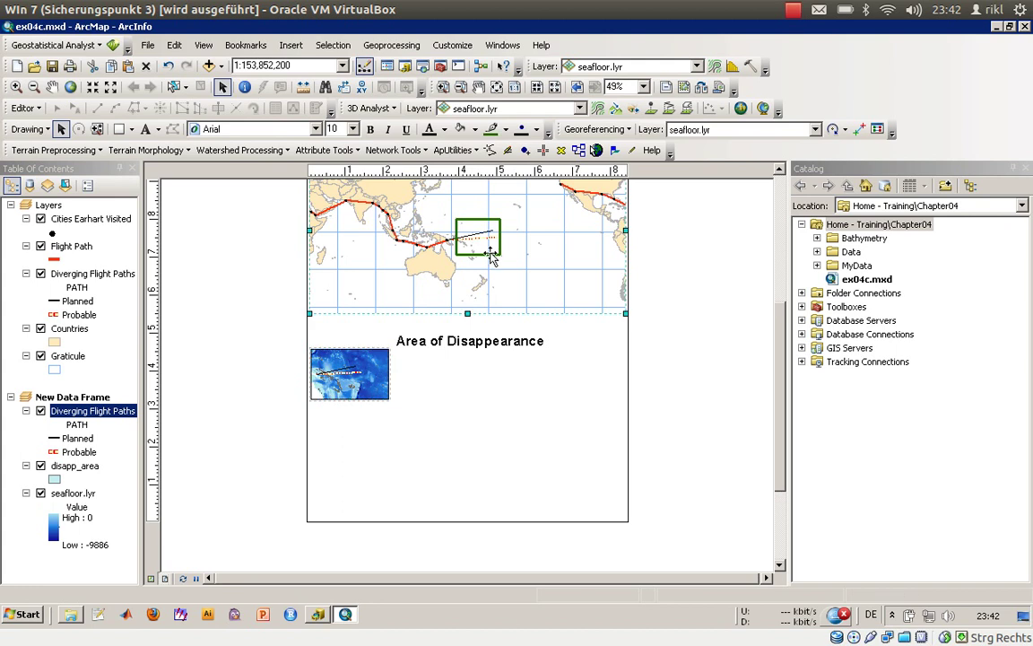
{"action": "left_click", "coordinate": [332, 390]}
{"action": "left_click_drag", "start_coordinate": [389, 398], "coordinate": [615, 518]}
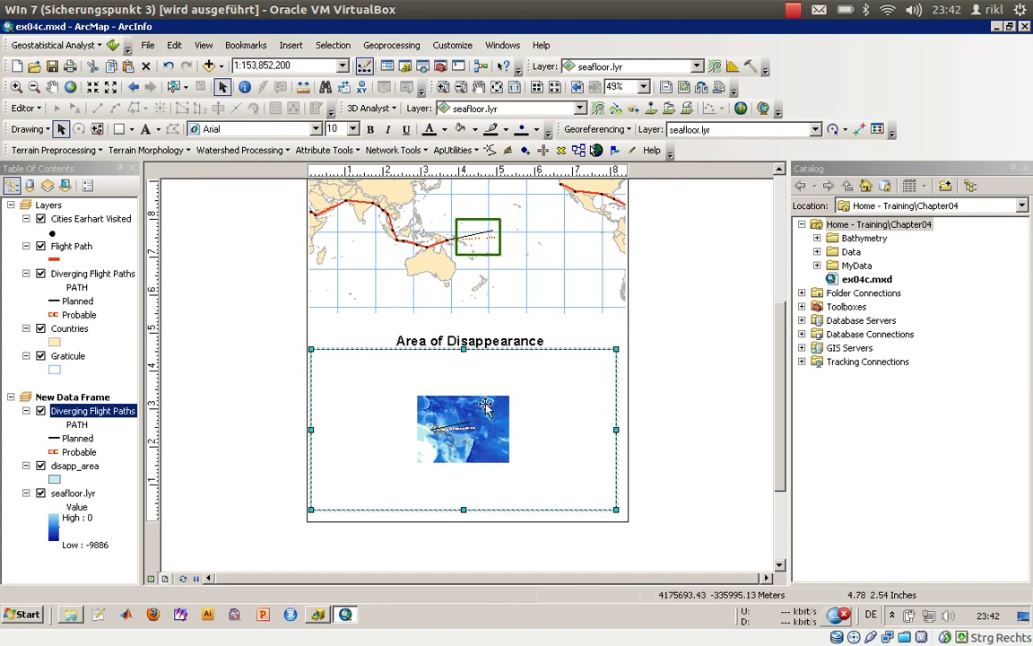
- Zoom the seafloor map in on the diverging flight paths, to about 1:56,123,327
{"action": "left_click", "coordinate": [16, 86]}
{"action": "left_click_drag", "start_coordinate": [408, 394], "coordinate": [509, 467]}
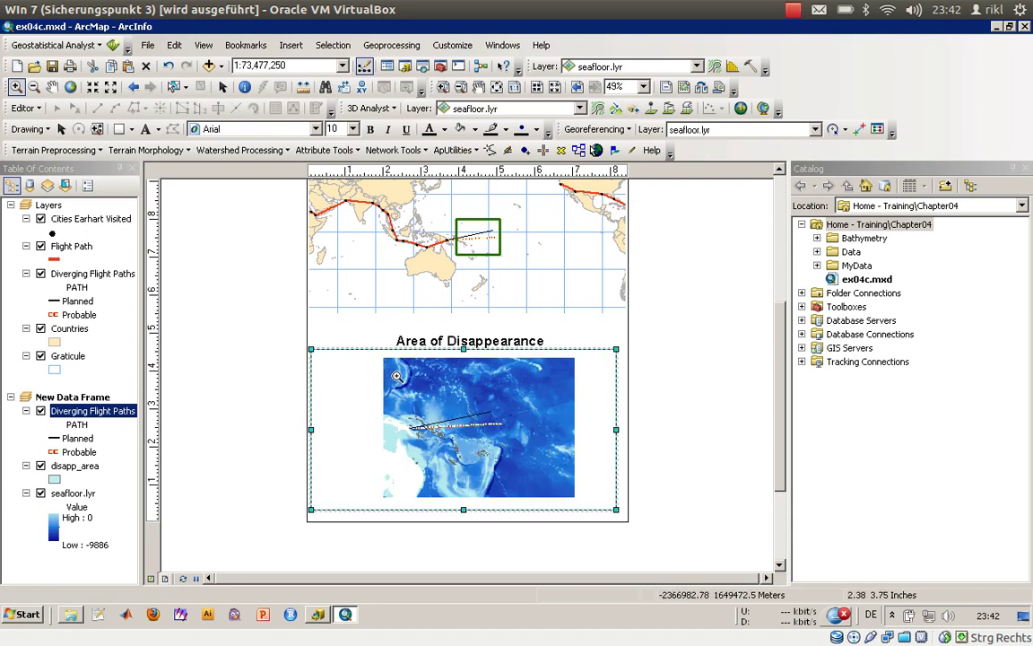
{"action": "left_click_drag", "start_coordinate": [354, 332], "coordinate": [510, 453]}
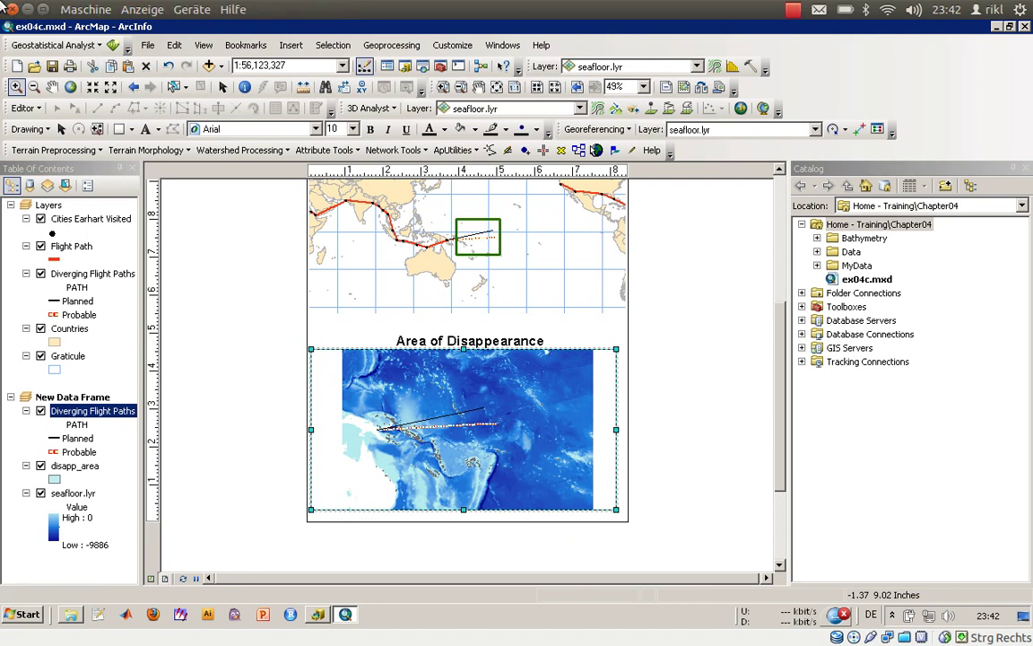
- Rename New Data Frame to 'Area of Disapearance' in its data frame properties
{"action": "right_click", "coordinate": [59, 398]}
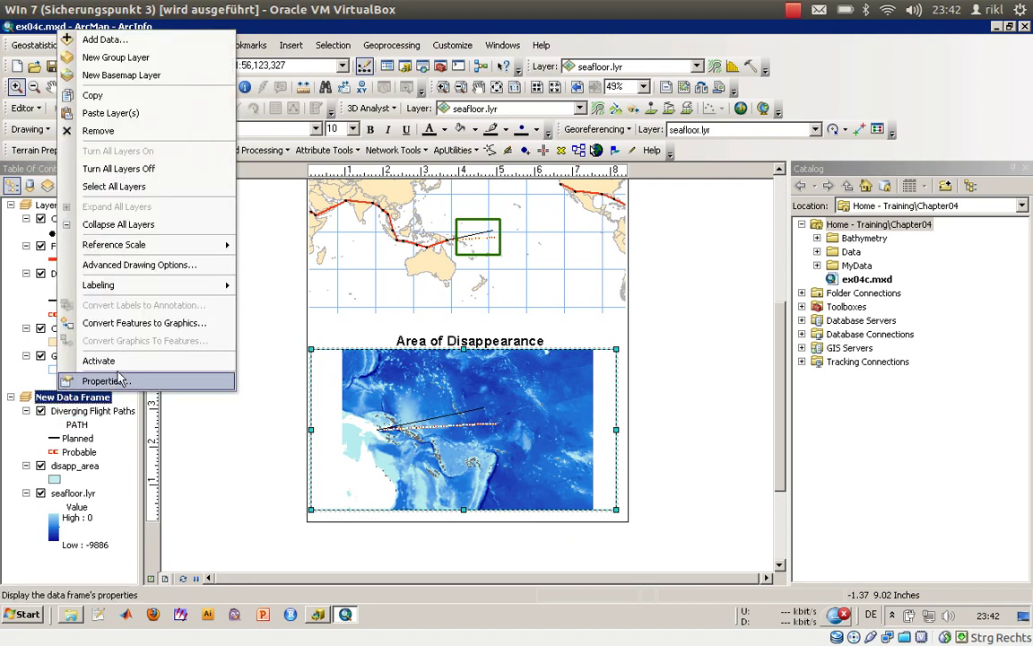
{"action": "left_click", "coordinate": [107, 381]}
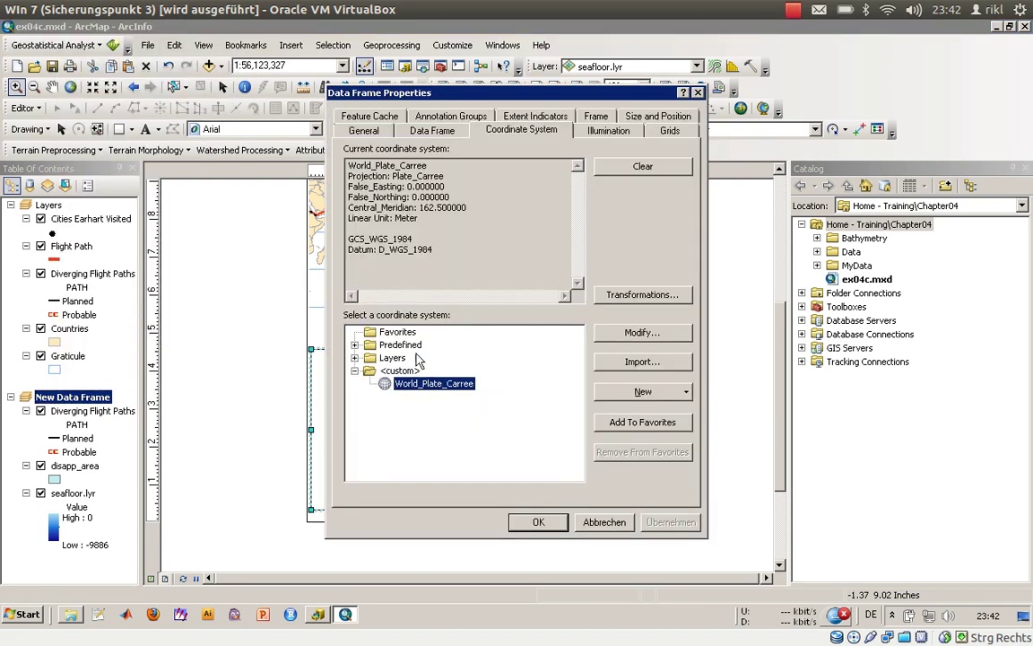
{"action": "left_click", "coordinate": [369, 133]}
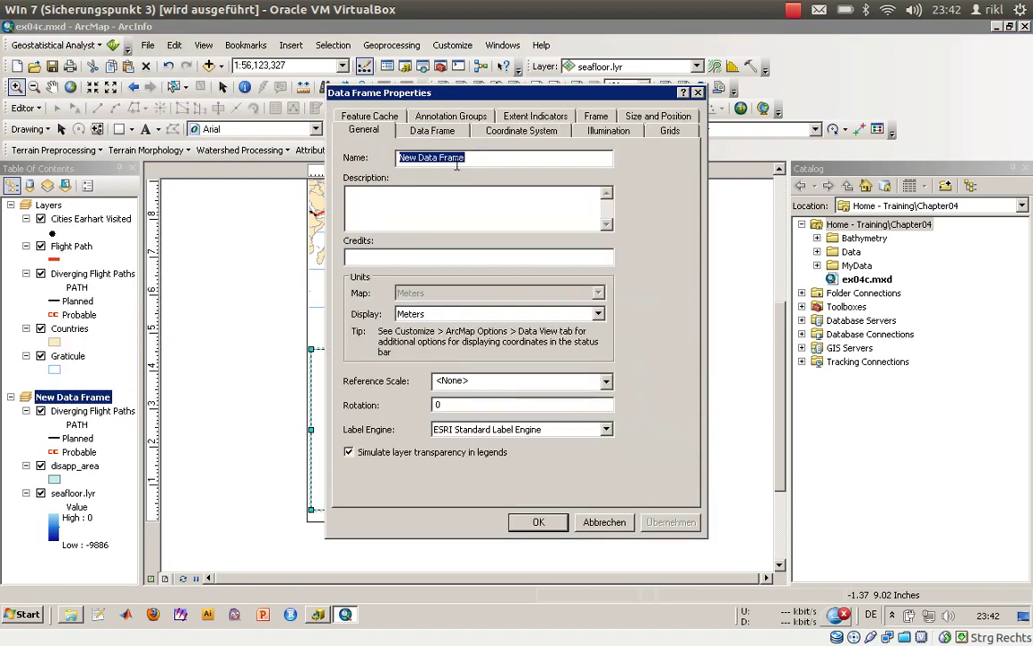
{"action": "type", "text": "Area of"}
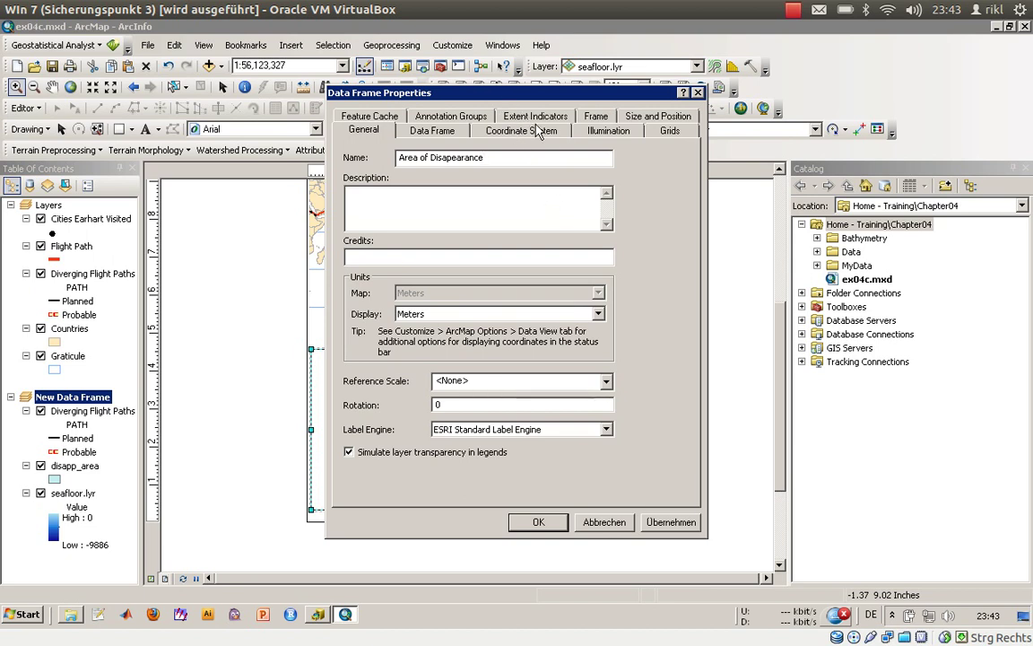
{"action": "left_click", "coordinate": [536, 522]}
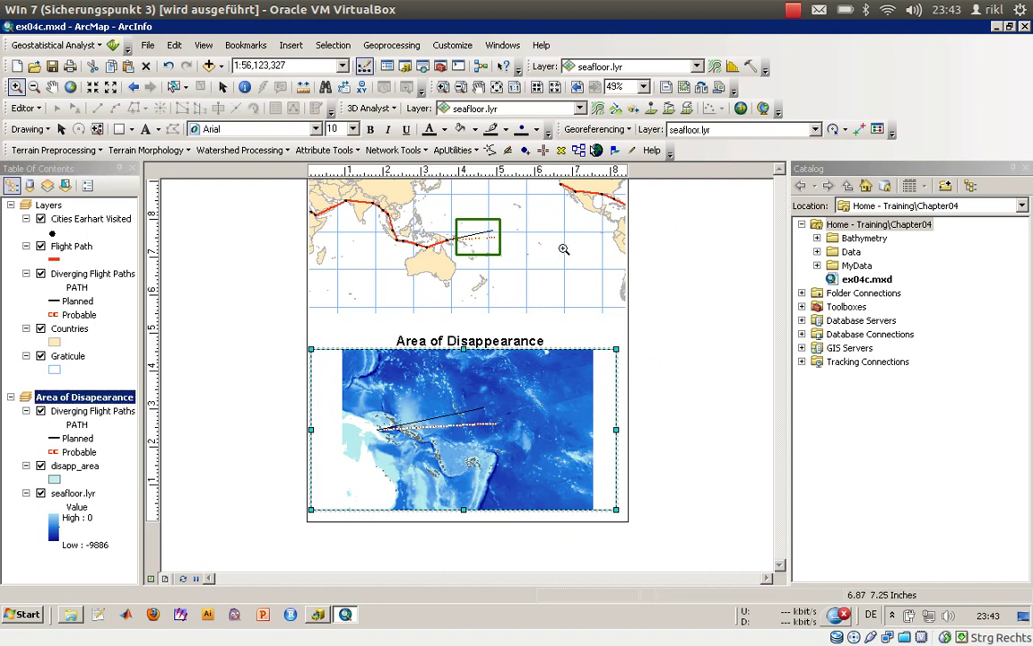
- Activate the Layers data frame again and select its world map frame on the layout
{"action": "left_click", "coordinate": [52, 205]}
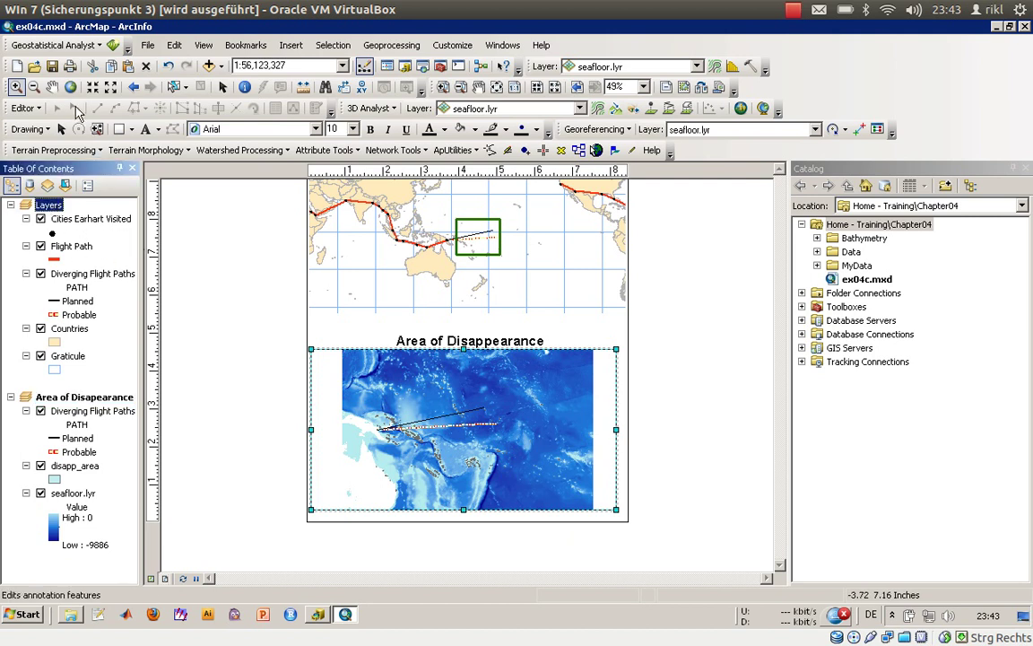
{"action": "left_click", "coordinate": [33, 86]}
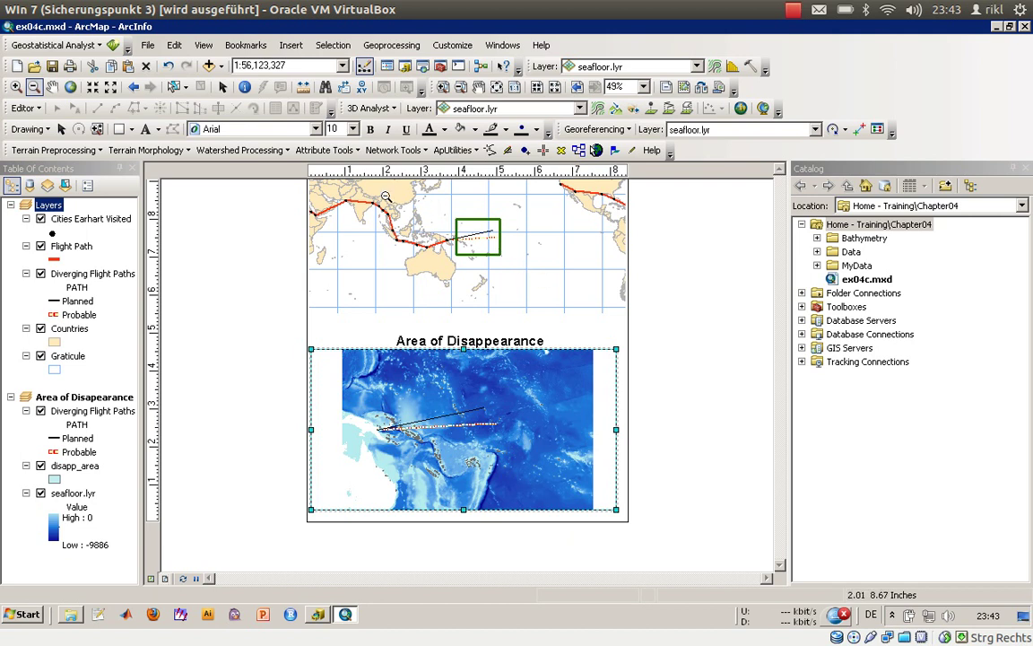
{"action": "right_click", "coordinate": [54, 208]}
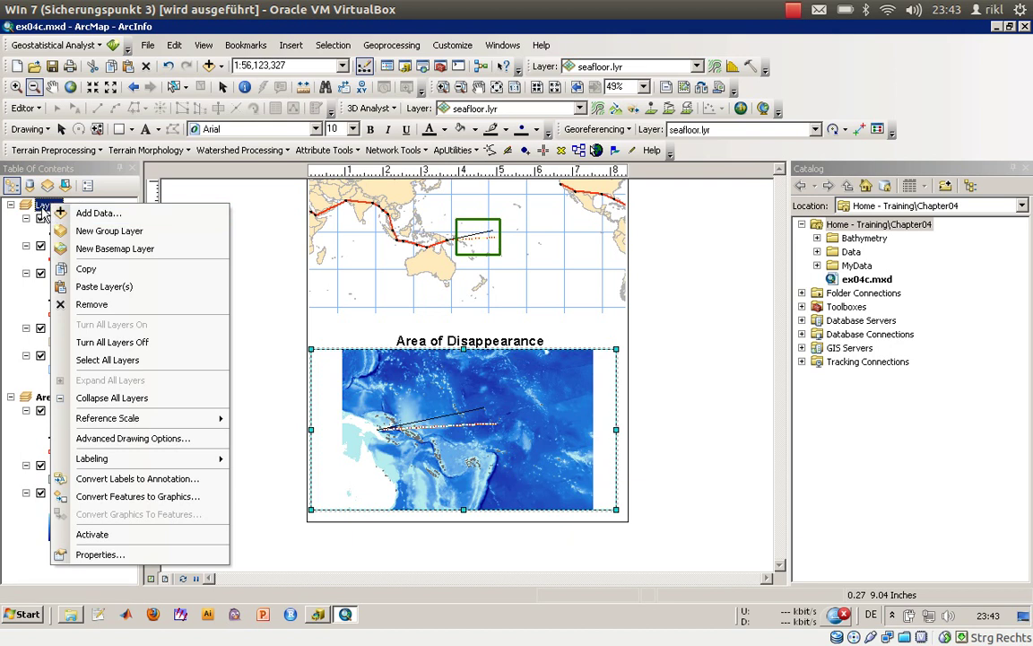
{"action": "left_click", "coordinate": [103, 534]}
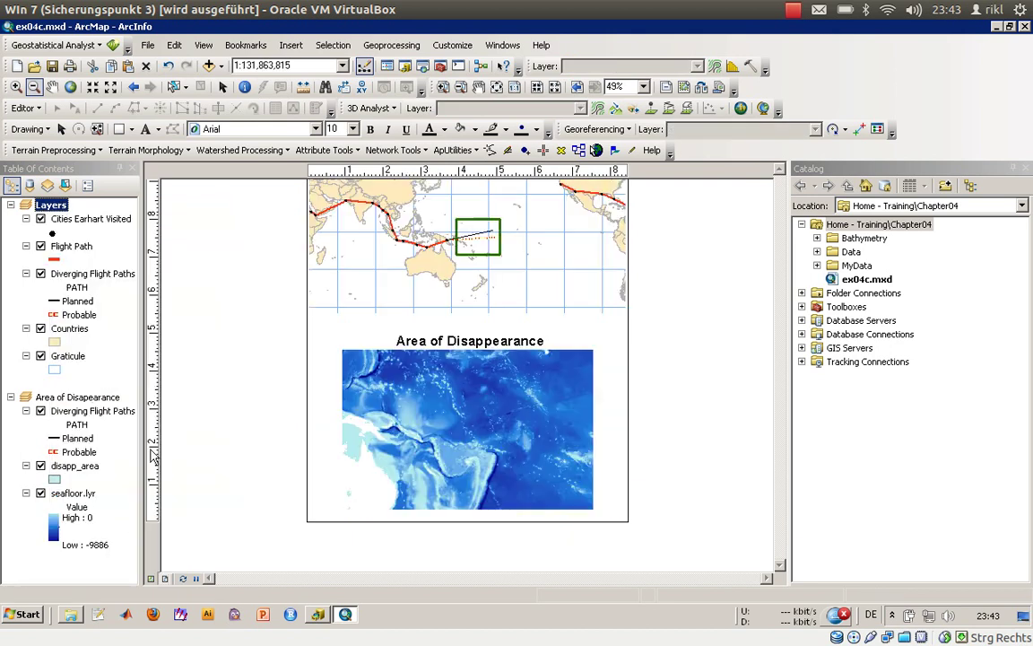
{"action": "left_click", "coordinate": [413, 244]}
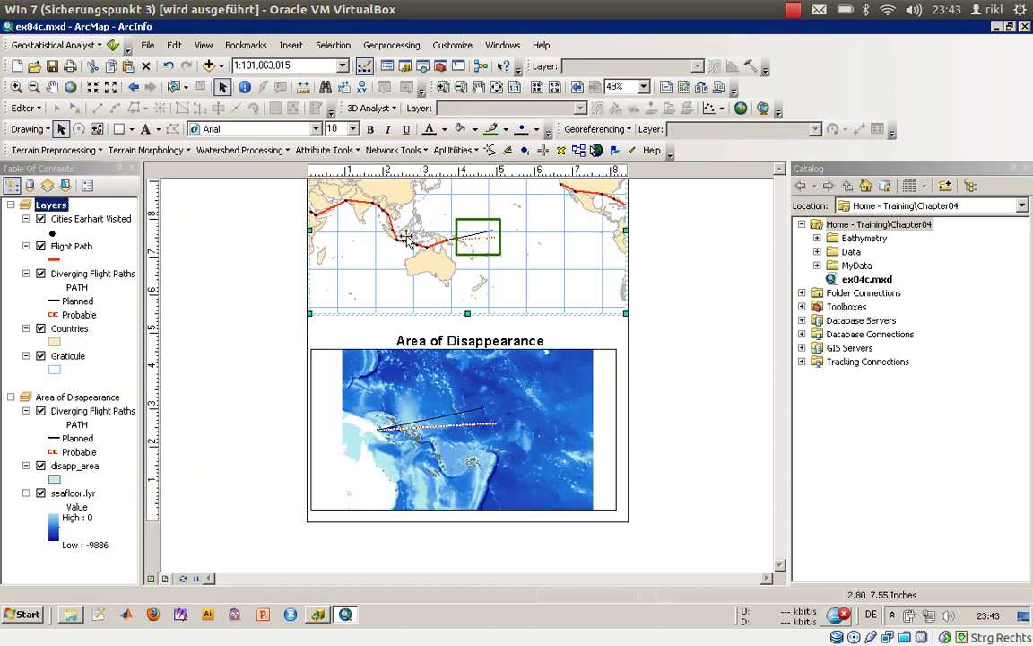
{"action": "left_click", "coordinate": [34, 87]}
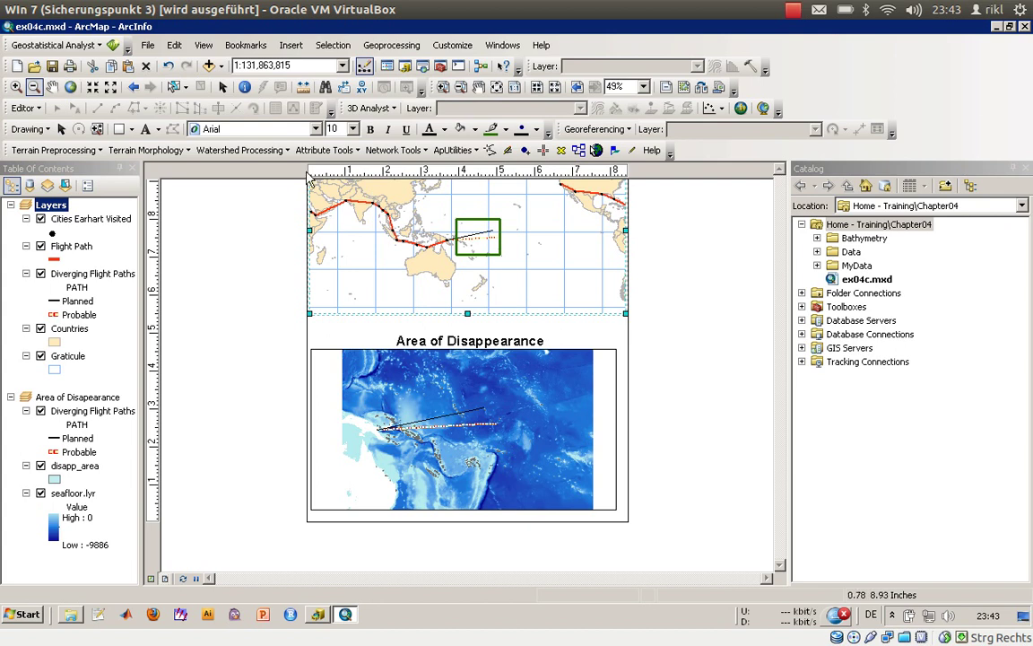
- Zoom the upper map out to about 1:269,702,250 so the whole world shows
{"action": "left_click", "coordinate": [152, 578]}
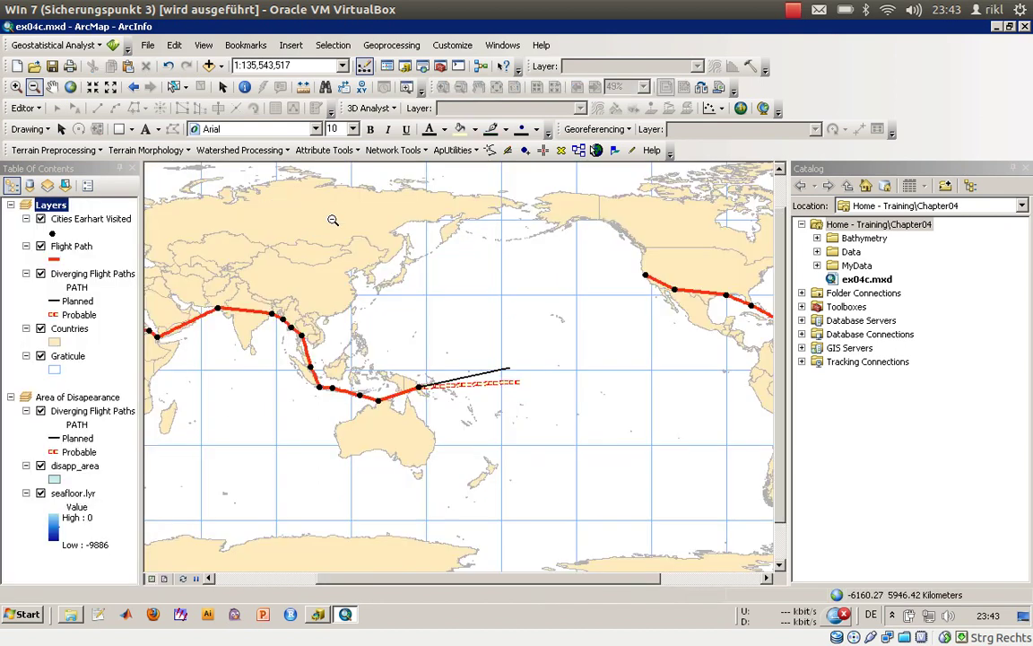
{"action": "left_click_drag", "start_coordinate": [276, 243], "coordinate": [673, 473]}
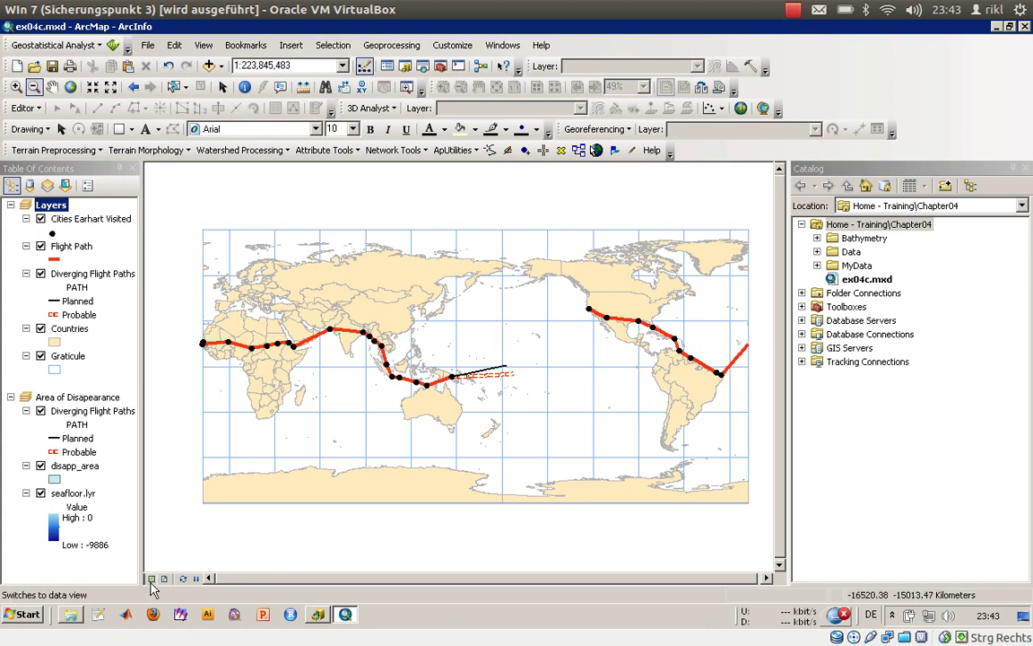
{"action": "left_click", "coordinate": [165, 578]}
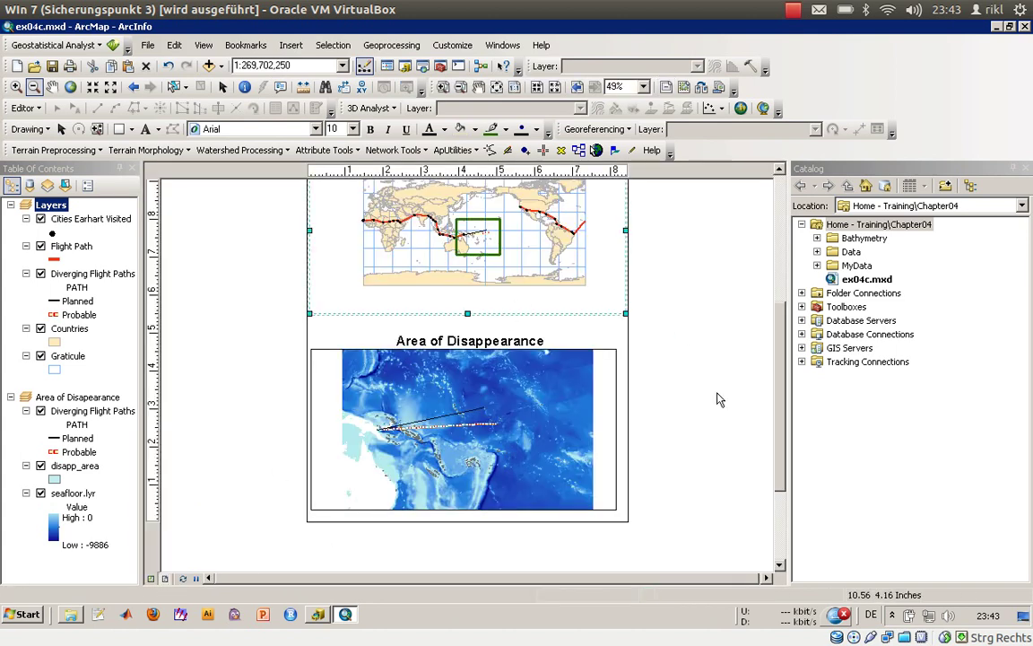
{"action": "left_click_drag", "start_coordinate": [785, 451], "coordinate": [785, 412]}
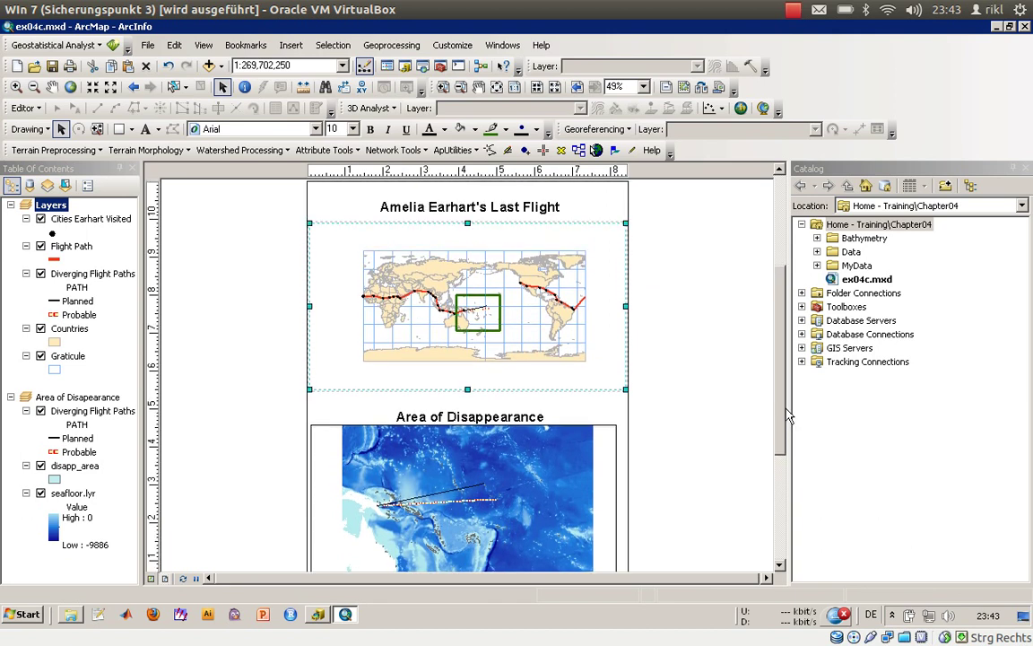